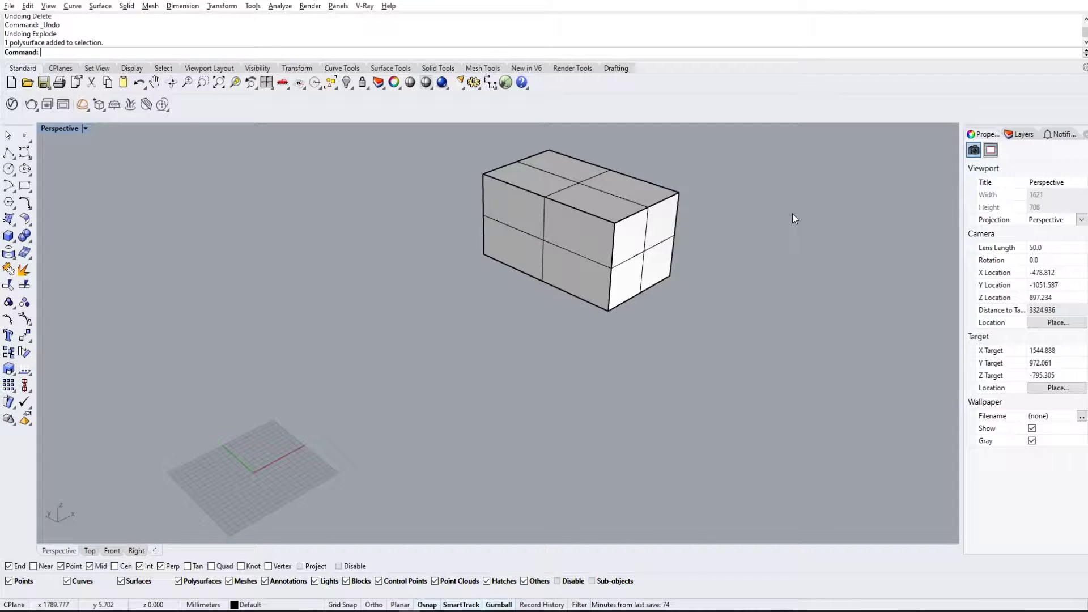
Step: Explode the closed box into separate surfaces and delete its top face
{"action": "scroll", "coordinate": [792, 214], "scroll_direction": "down", "scroll_amount": 2}
{"action": "right_click_drag", "start_coordinate": [792, 213], "coordinate": [697, 278]}
{"action": "left_click_drag", "start_coordinate": [270, 156], "coordinate": [227, 167]}
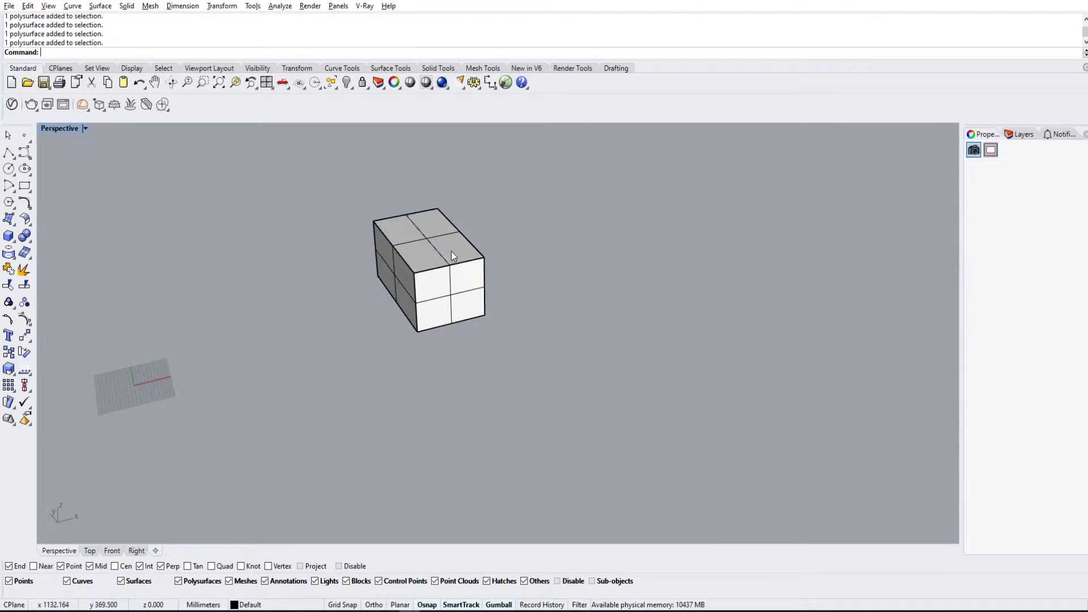
{"action": "type", "text": "explode"}
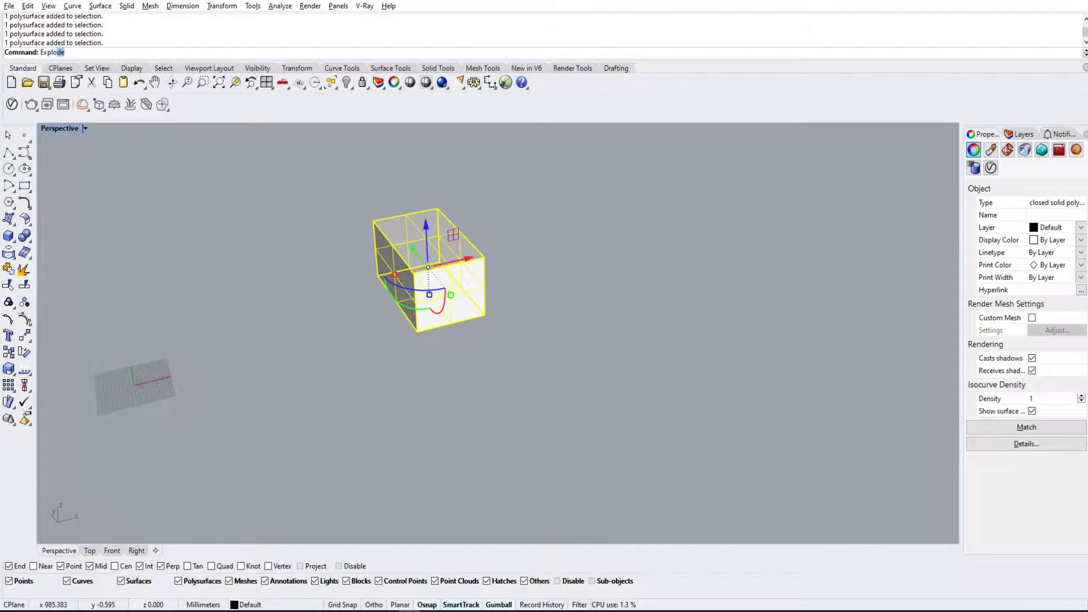
{"action": "key", "text": "Return"}
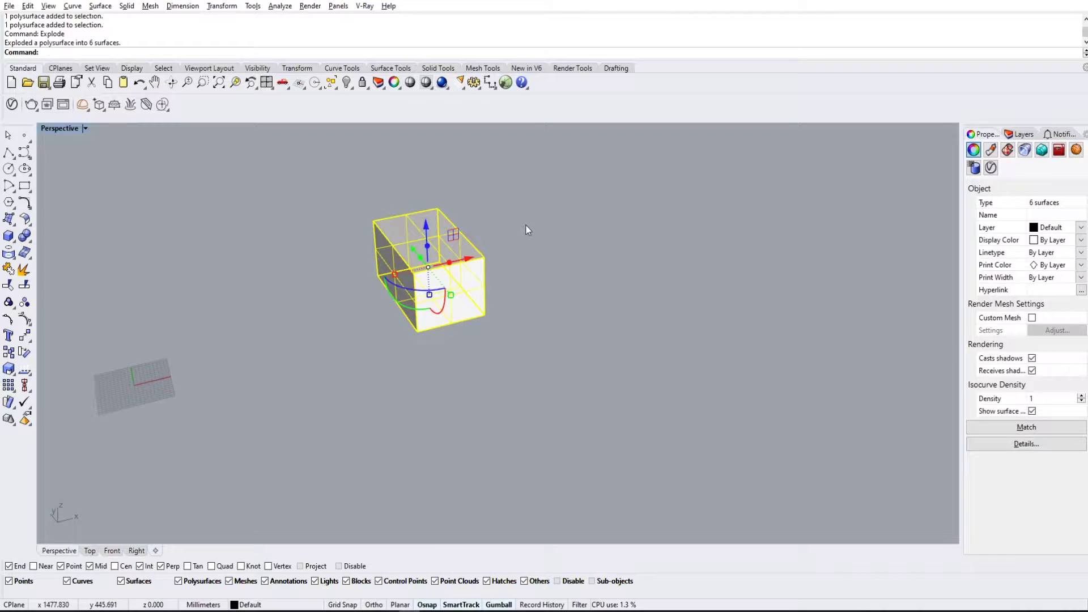
{"action": "left_click", "coordinate": [419, 243]}
{"action": "key", "text": "Delete"}
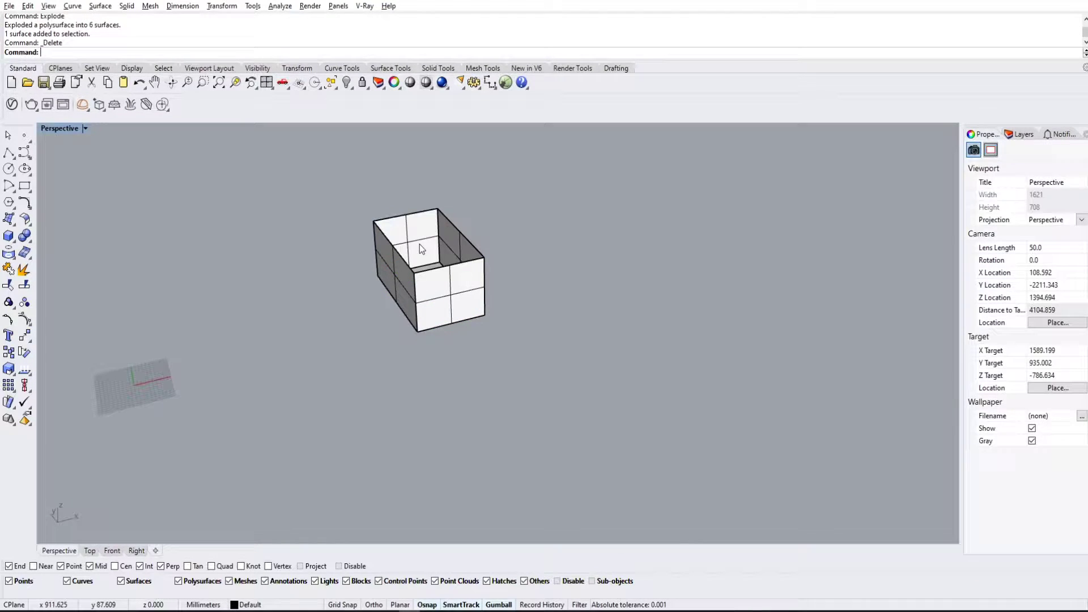
Step: Examine the open box's separate surfaces by selecting the floor and each of the four walls individually
{"action": "right_click_drag", "start_coordinate": [485, 298], "coordinate": [492, 334]}
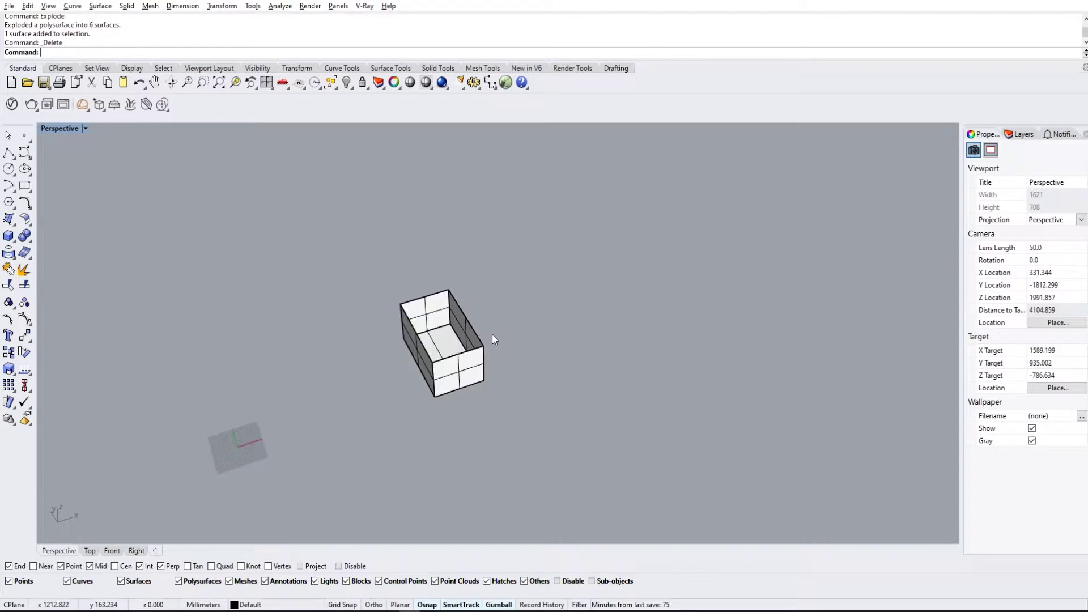
{"action": "scroll", "coordinate": [523, 272], "scroll_direction": "down", "scroll_amount": 6}
{"action": "scroll", "coordinate": [506, 311], "scroll_direction": "up", "scroll_amount": 5}
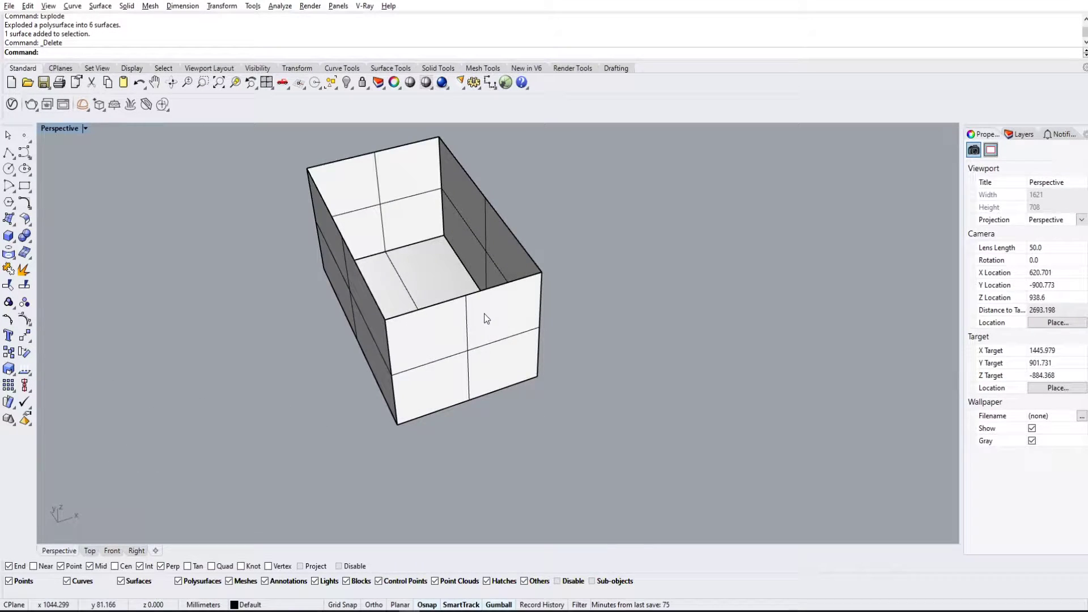
{"action": "left_click", "coordinate": [413, 273]}
{"action": "scroll", "coordinate": [537, 224], "scroll_direction": "down", "scroll_amount": 3}
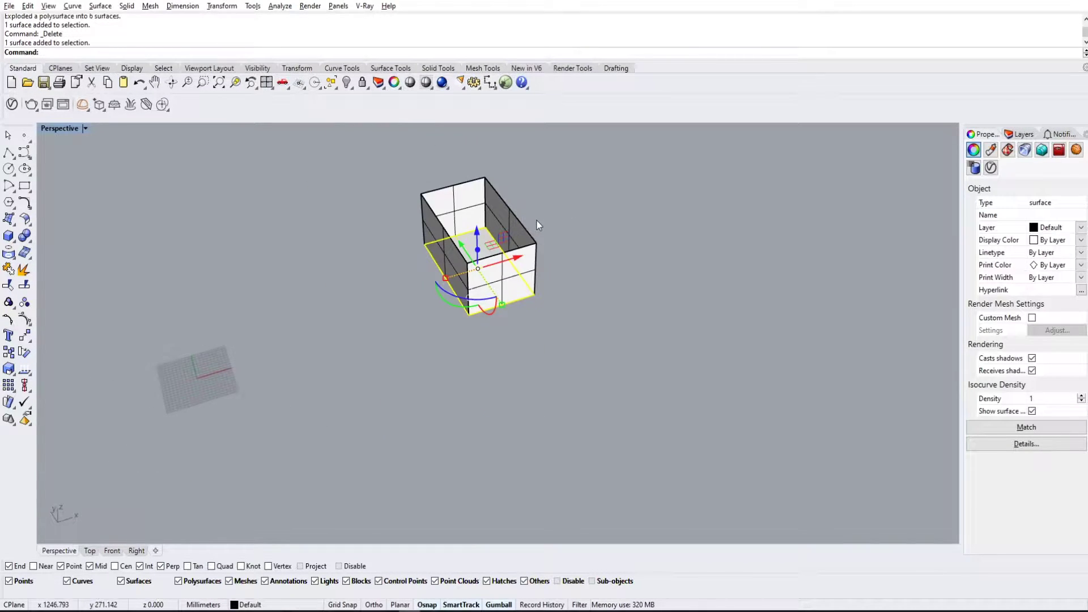
{"action": "left_click", "coordinate": [574, 213]}
{"action": "right_click_drag", "start_coordinate": [573, 213], "coordinate": [565, 271]}
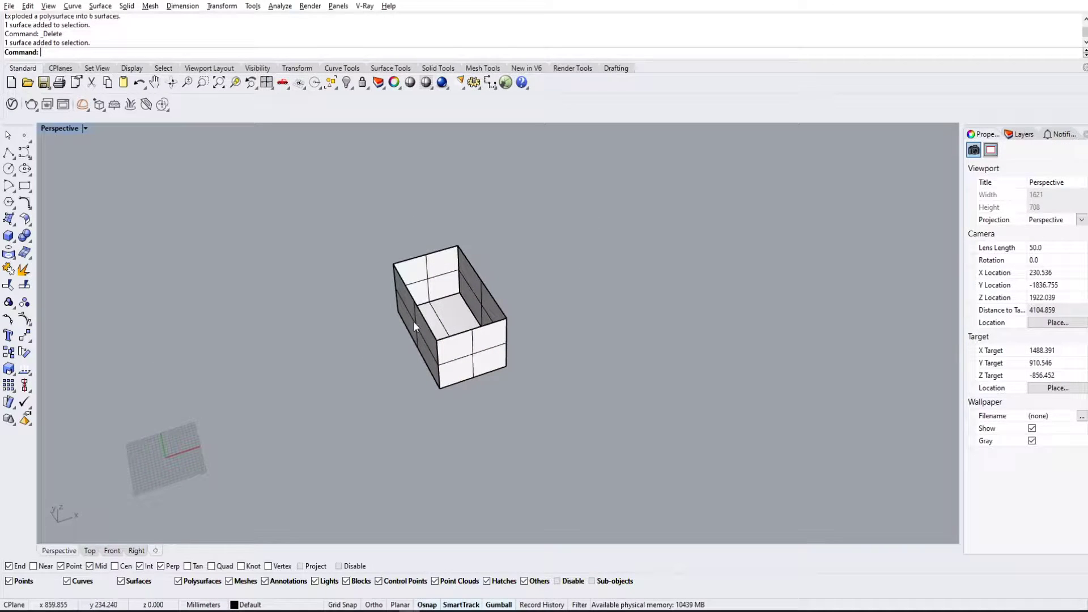
{"action": "left_click", "coordinate": [438, 310]}
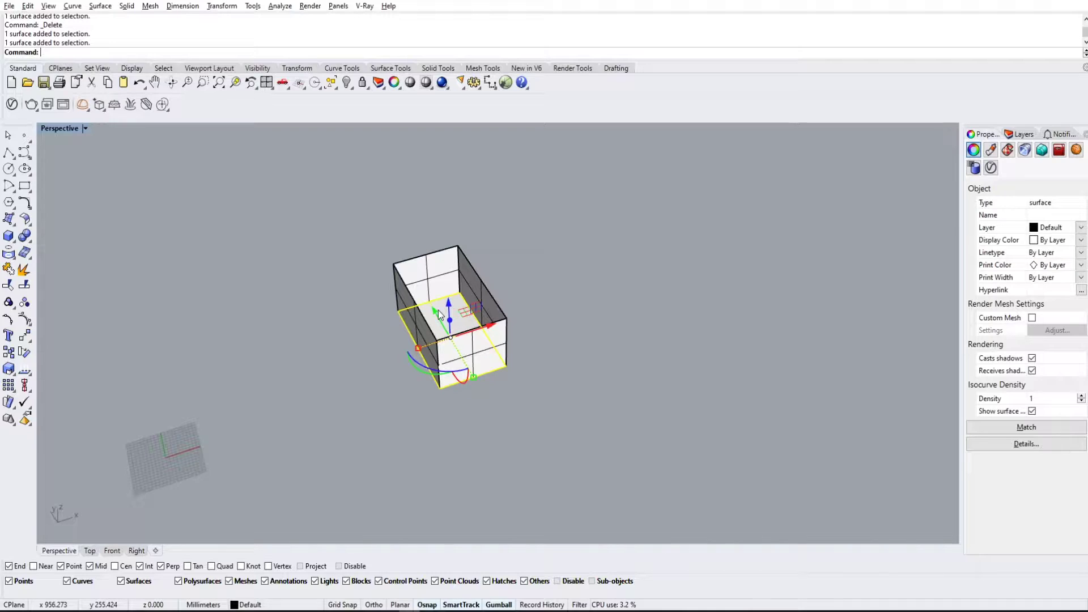
{"action": "left_click", "coordinate": [521, 291]}
{"action": "left_click", "coordinate": [449, 278]}
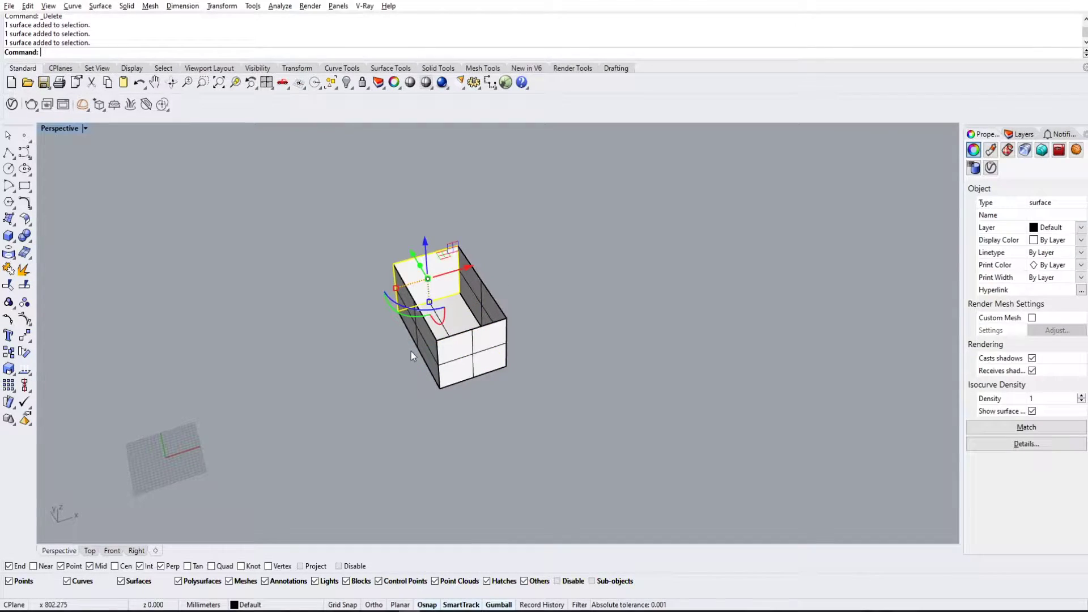
{"action": "left_click", "coordinate": [456, 357]}
{"action": "left_click", "coordinate": [487, 305]}
{"action": "left_click", "coordinate": [426, 315]}
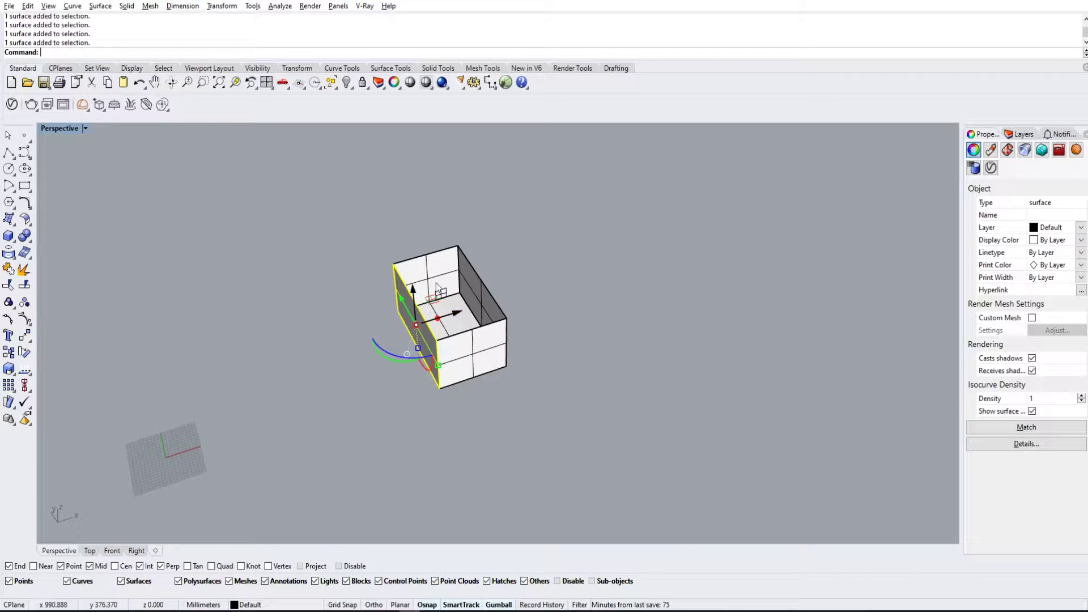
{"action": "left_click", "coordinate": [627, 363]}
Step: Extrude the right long wall surface outward as a solid with ExtrudeSrf, using a distance of 10 mm
{"action": "right_click_drag", "start_coordinate": [628, 363], "coordinate": [515, 347], "text": "shift"}
{"action": "right_click_drag", "start_coordinate": [516, 347], "coordinate": [638, 346]}
{"action": "scroll", "coordinate": [423, 280], "scroll_direction": "up", "scroll_amount": 3}
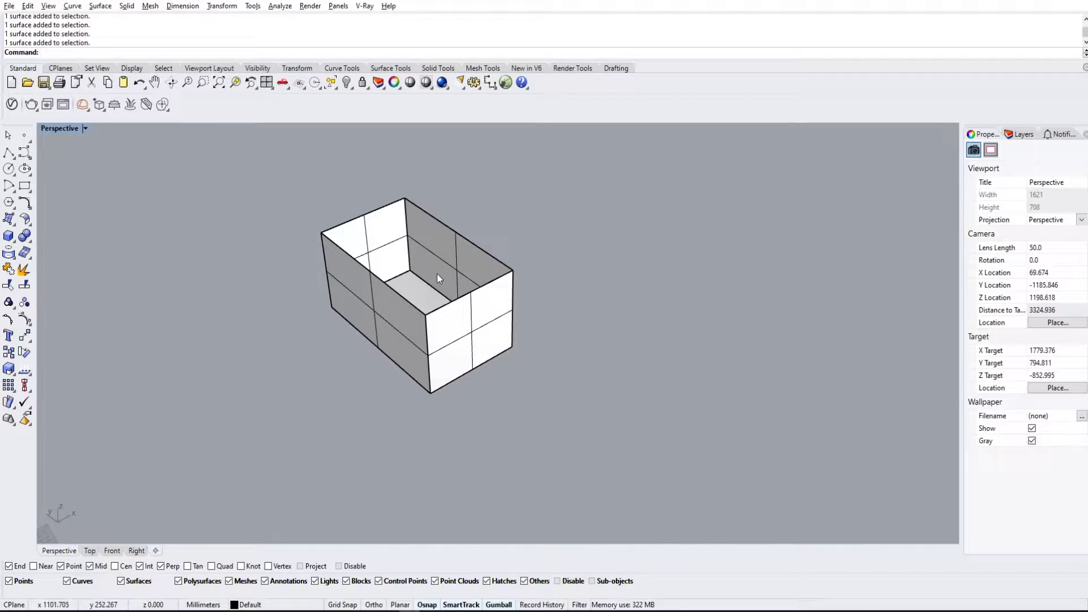
{"action": "left_click", "coordinate": [453, 264]}
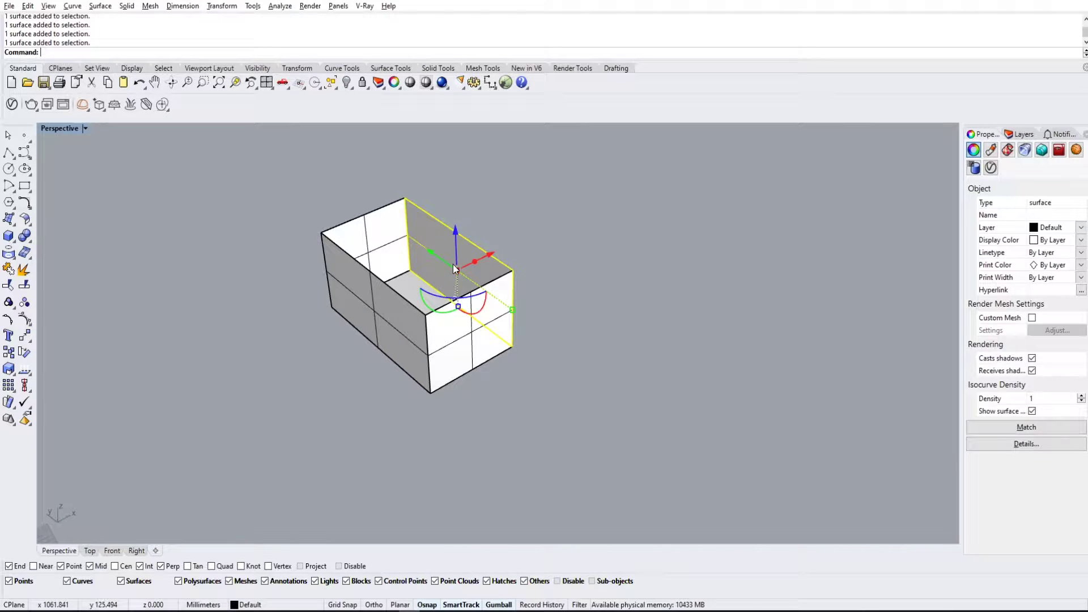
{"action": "type", "text": "Ext"}
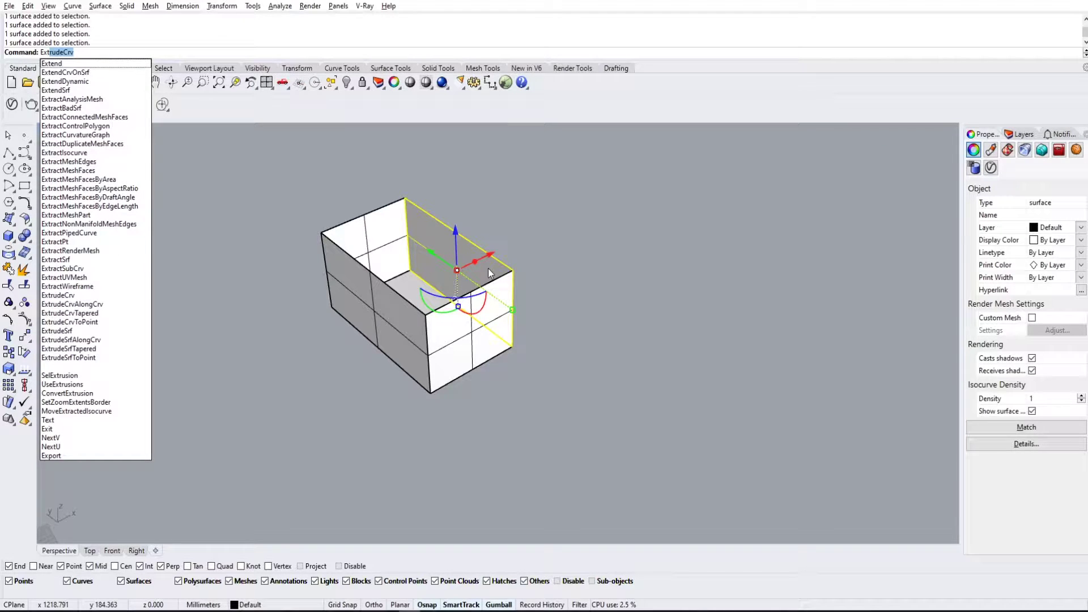
{"action": "type", "text": "rudes"}
{"action": "key", "text": "Return"}
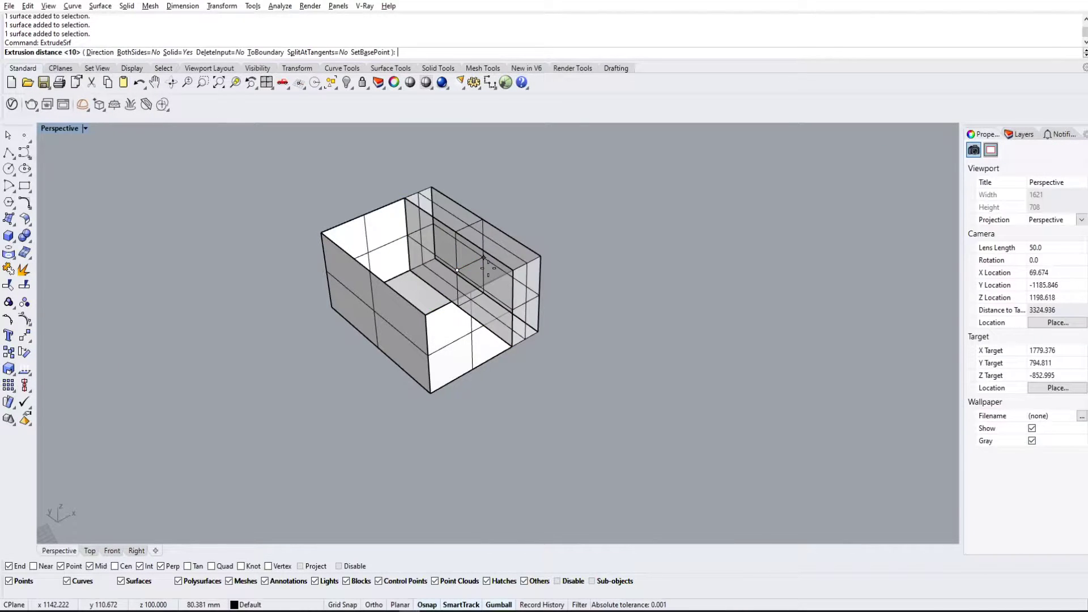
{"action": "key", "text": "Return"}
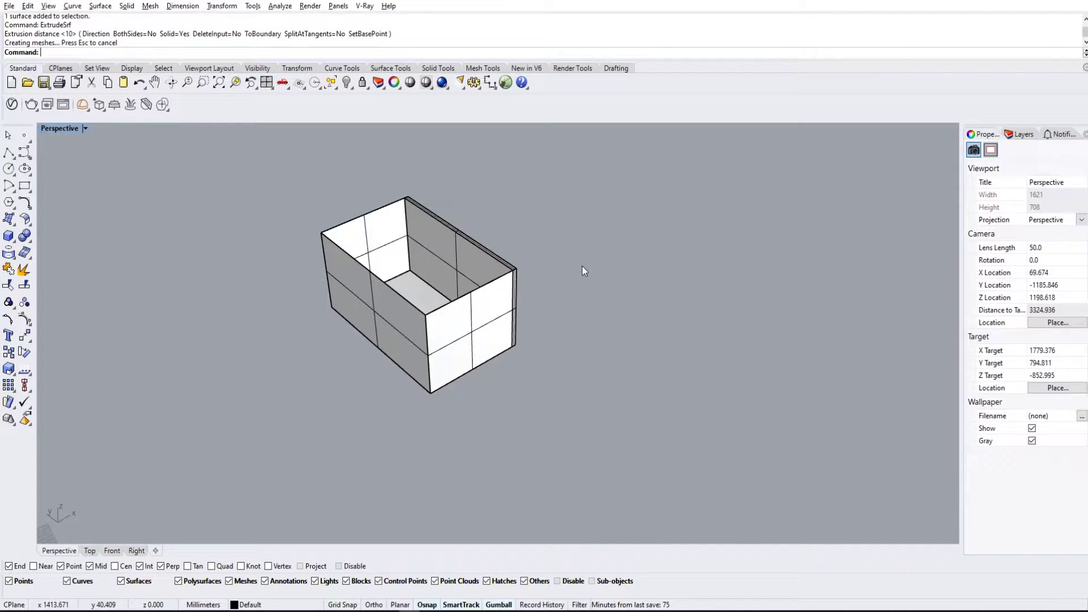
Step: Extrude the front short wall surface outward with the gumball, entering a distance of -10 mm
{"action": "right_click_drag", "start_coordinate": [583, 266], "coordinate": [457, 244]}
{"action": "scroll", "coordinate": [363, 213], "scroll_direction": "up", "scroll_amount": 4}
{"action": "right_click_drag", "start_coordinate": [367, 230], "coordinate": [379, 240]}
{"action": "left_click", "coordinate": [353, 303]}
{"action": "scroll", "coordinate": [354, 306], "scroll_direction": "down", "scroll_amount": 4}
{"action": "right_click_drag", "start_coordinate": [362, 309], "coordinate": [394, 313]}
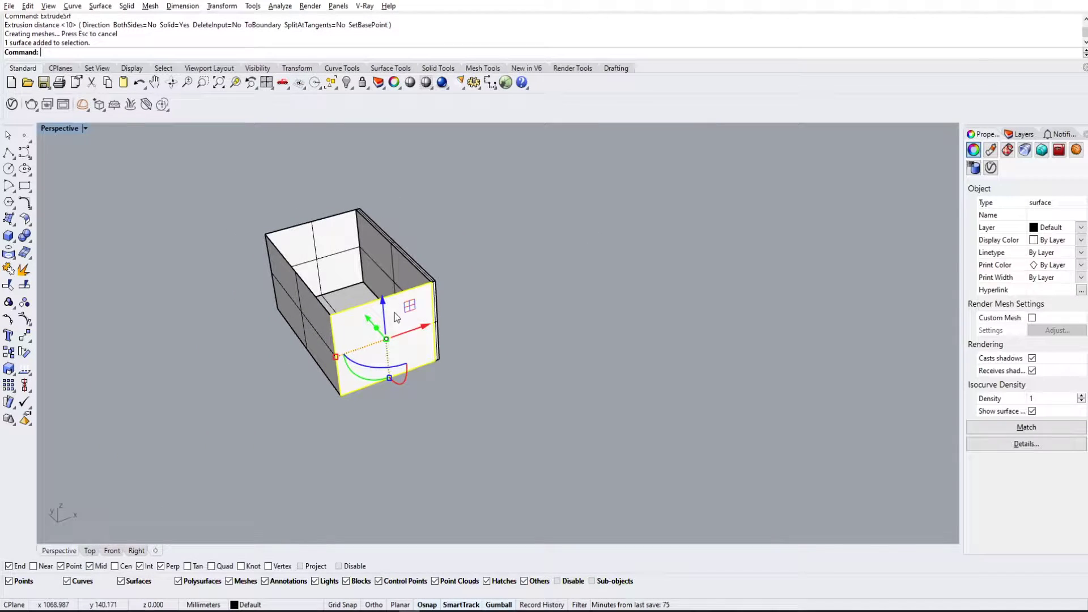
{"action": "left_click", "coordinate": [378, 328]}
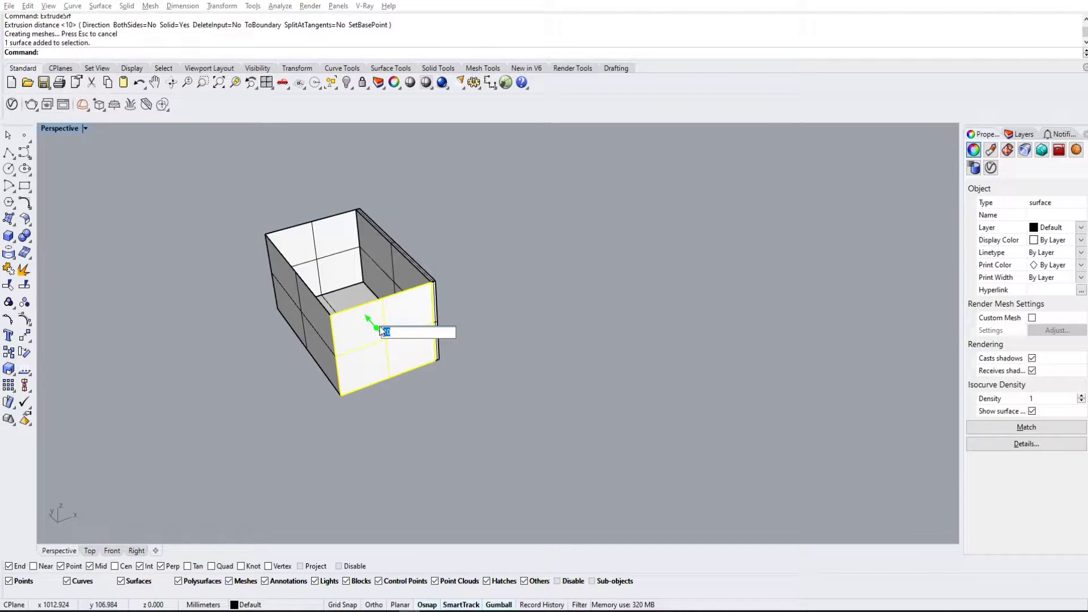
{"action": "type", "text": "-10"}
{"action": "key", "text": "Return"}
Step: Extrude the left long wall outward and the back short wall inward into solid panels with the gumball
{"action": "left_click", "coordinate": [322, 309]}
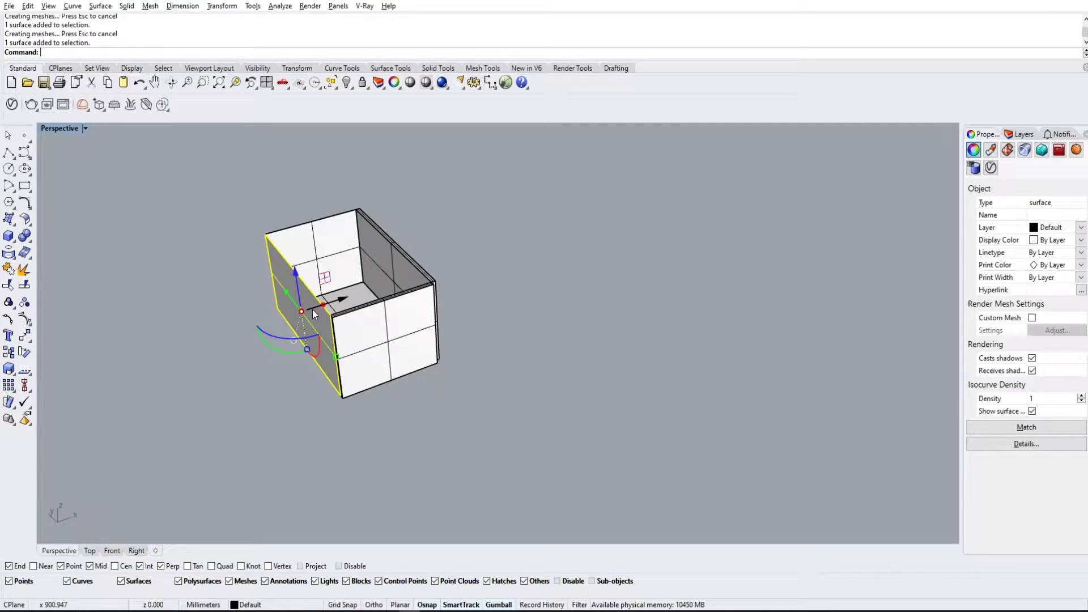
{"action": "left_click", "coordinate": [325, 306]}
{"action": "key", "text": "Return"}
{"action": "left_click", "coordinate": [314, 250]}
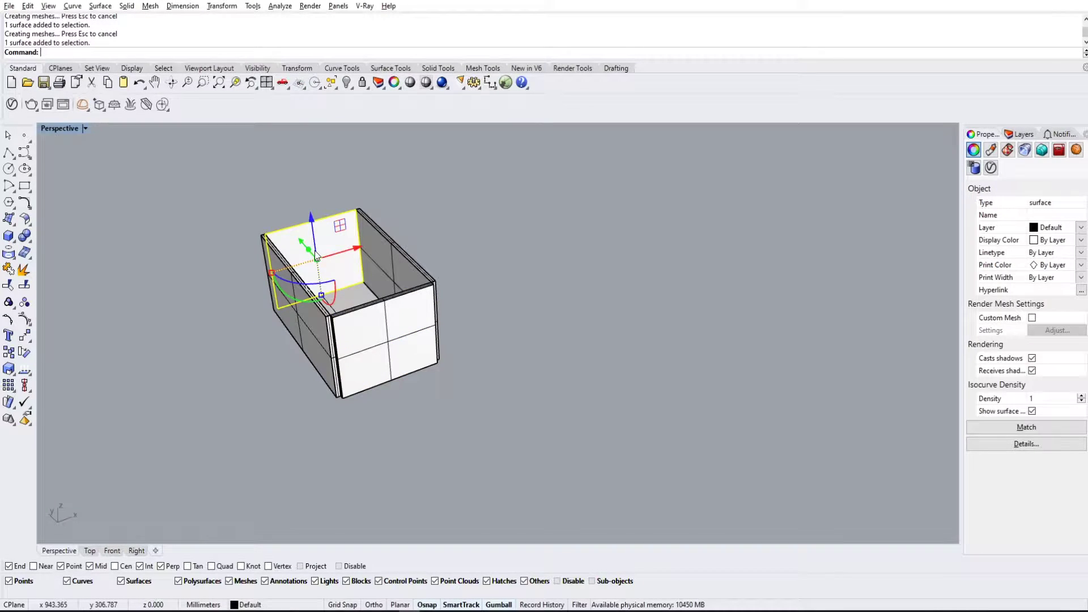
{"action": "left_click", "coordinate": [308, 250]}
{"action": "key", "text": "Return"}
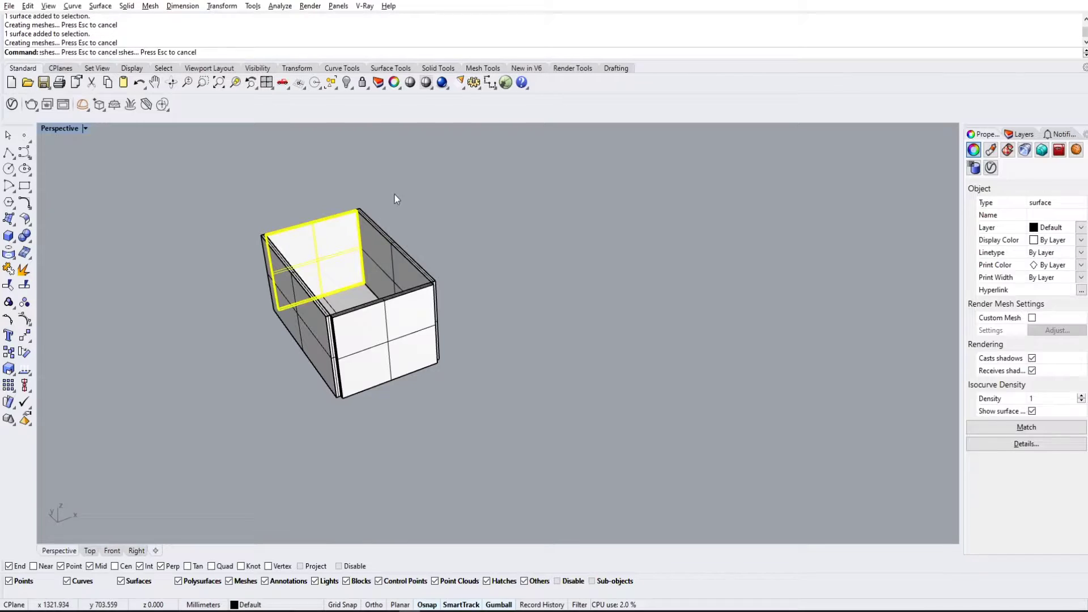
Step: Undo the back wall's inward extrusion and extrude that surface outward instead
{"action": "left_click", "coordinate": [394, 195]}
{"action": "scroll", "coordinate": [454, 235], "scroll_direction": "down", "scroll_amount": 3}
{"action": "right_click_drag", "start_coordinate": [454, 235], "coordinate": [455, 276]}
{"action": "scroll", "coordinate": [454, 276], "scroll_direction": "up", "scroll_amount": 5}
{"action": "key", "text": "ctrl+z"}
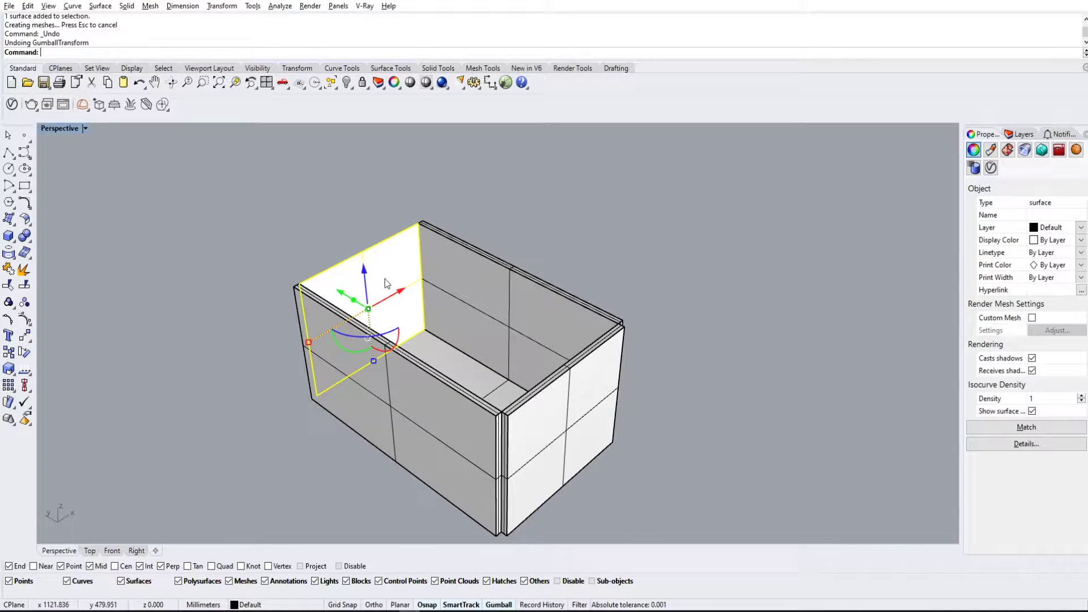
{"action": "left_click", "coordinate": [354, 299]}
{"action": "key", "text": "Return"}
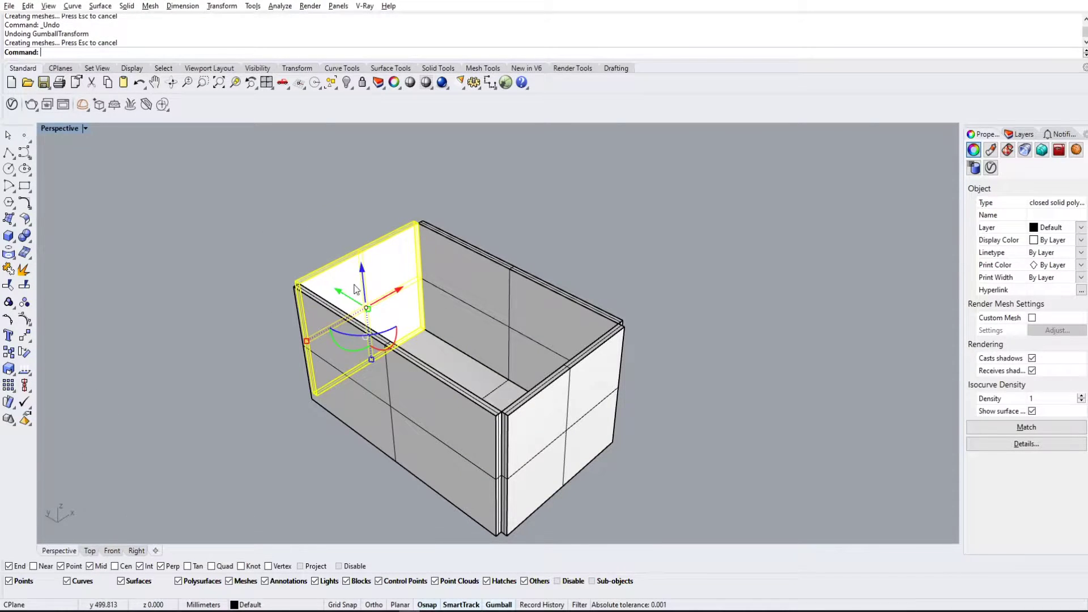
Step: Try to shift the front panel sideways along the X axis and inspect how it meets the right wall at the corner
{"action": "left_click", "coordinate": [603, 293]}
{"action": "right_click_drag", "start_coordinate": [603, 293], "coordinate": [450, 310]}
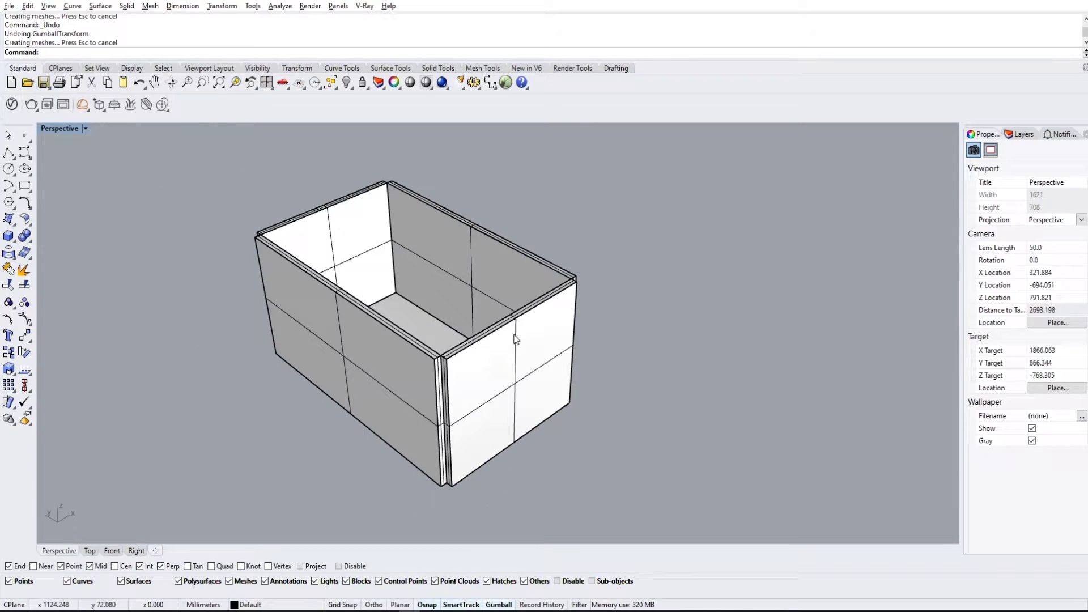
{"action": "left_click", "coordinate": [555, 300]}
{"action": "scroll", "coordinate": [562, 307], "scroll_direction": "up", "scroll_amount": 4}
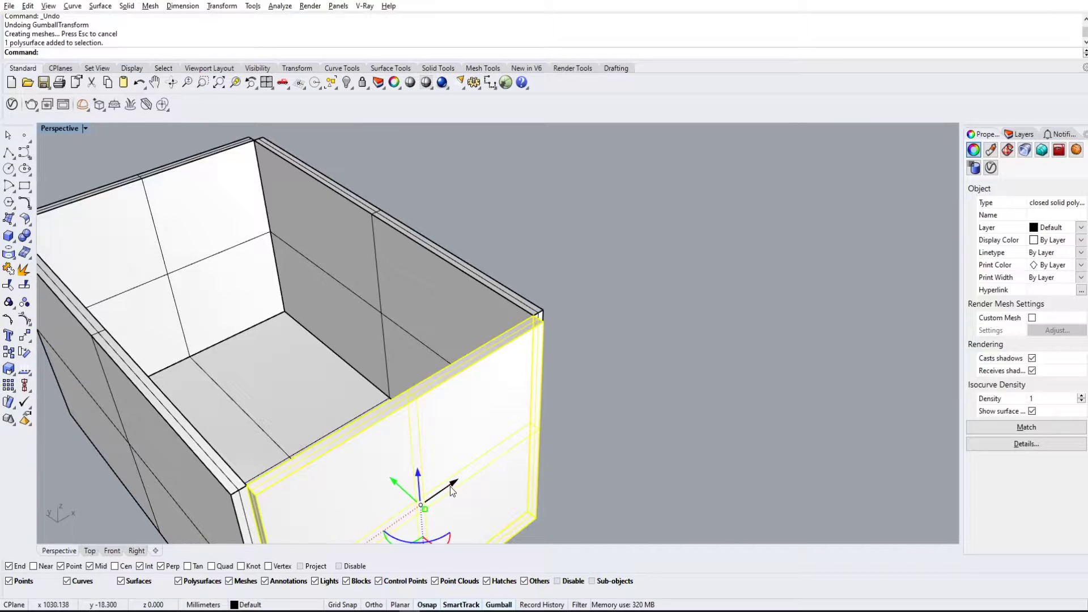
{"action": "left_click", "coordinate": [447, 476]}
{"action": "left_click_drag", "start_coordinate": [446, 476], "coordinate": [399, 469]}
{"action": "left_click", "coordinate": [600, 293]}
{"action": "scroll", "coordinate": [545, 313], "scroll_direction": "up", "scroll_amount": 5}
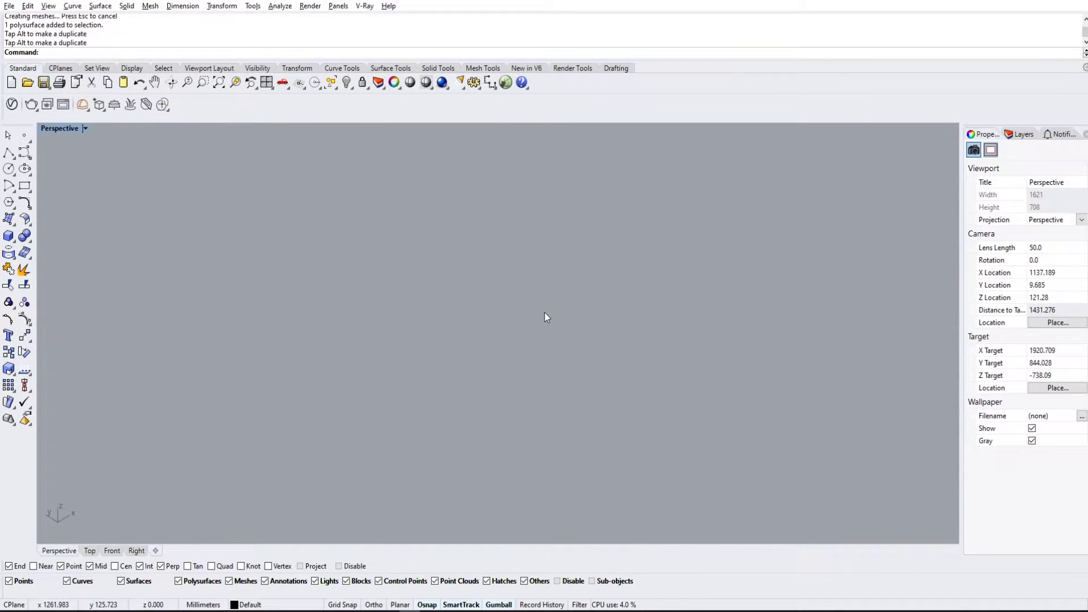
{"action": "left_click", "coordinate": [559, 302]}
{"action": "left_click", "coordinate": [553, 278]}
{"action": "left_click", "coordinate": [604, 302]}
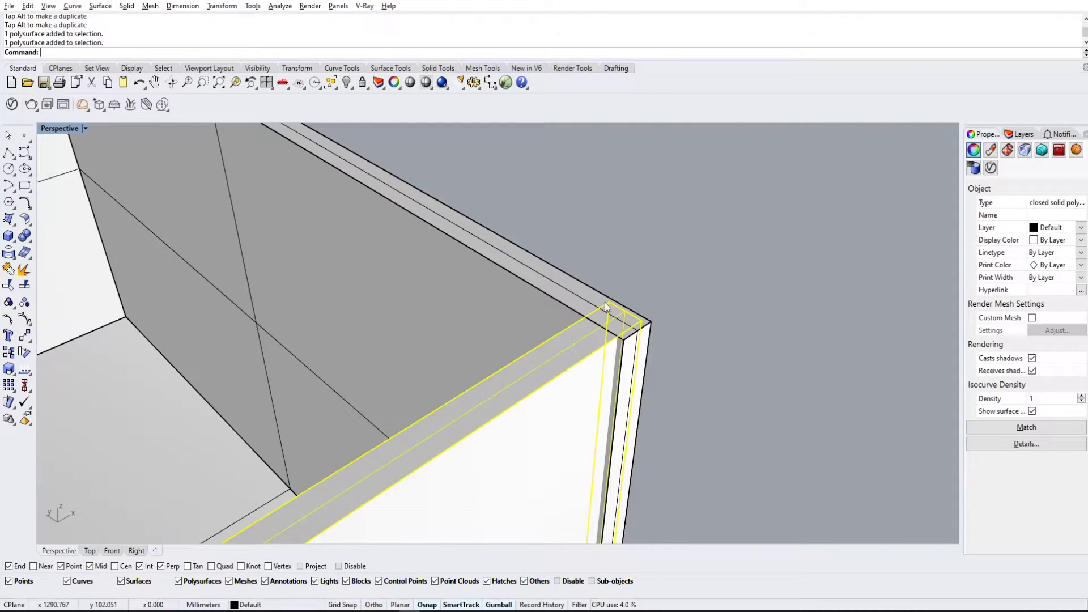
{"action": "left_click", "coordinate": [630, 291]}
Step: Undo the panel move and all wall extrusions back to the exploded box, and delete its top face again
{"action": "scroll", "coordinate": [628, 292], "scroll_direction": "down", "scroll_amount": 10}
{"action": "key", "text": "ctrl+z"}
{"action": "key", "text": "ctrl+z"}
{"action": "key", "text": "ctrl+z"}
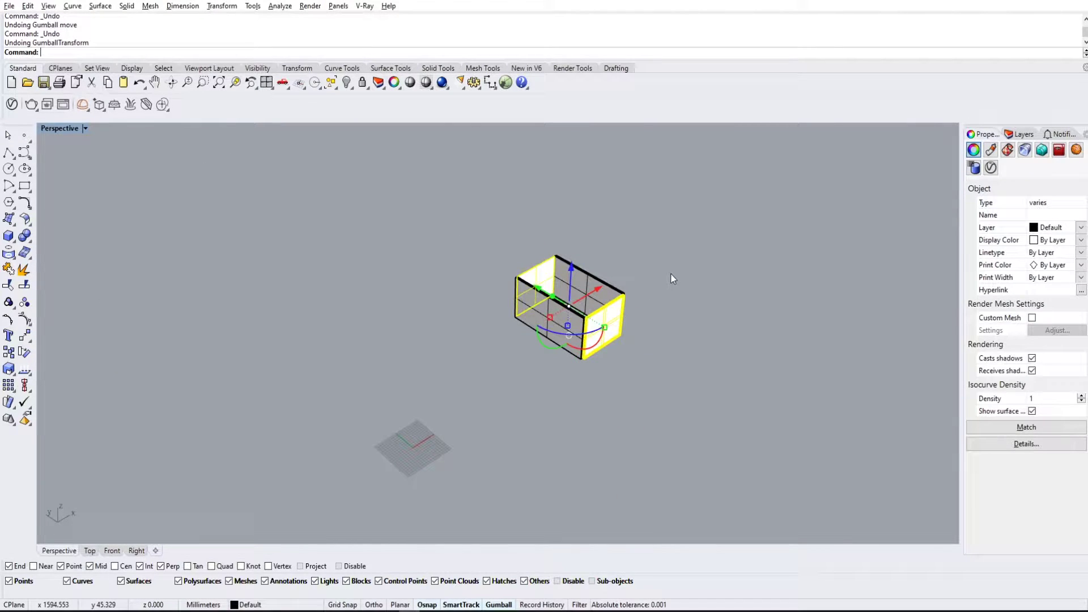
{"action": "key", "text": "ctrl+z"}
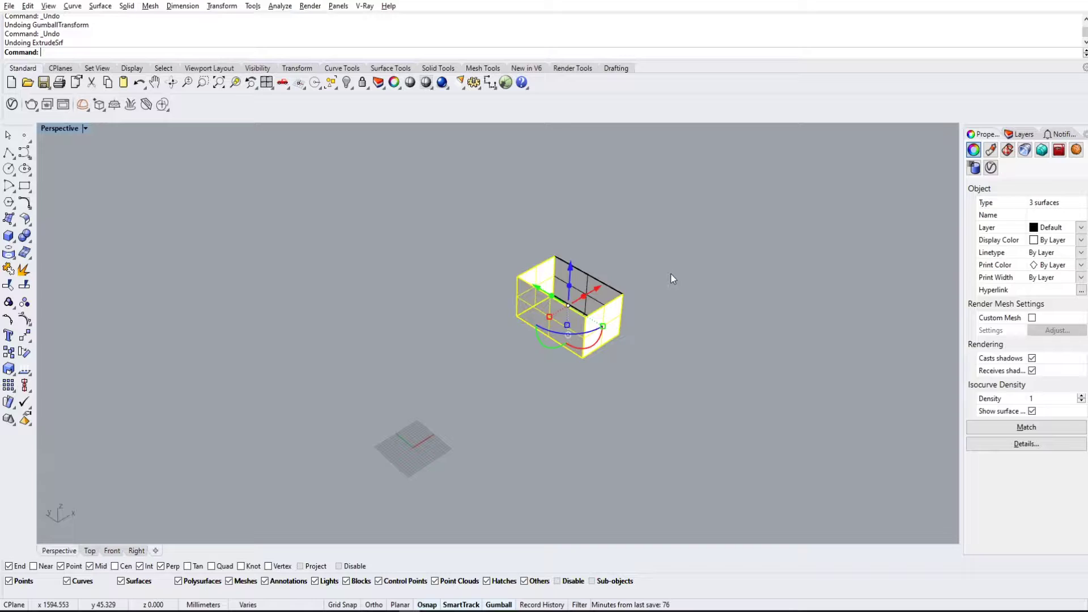
{"action": "key", "text": "ctrl+z"}
{"action": "left_click", "coordinate": [594, 296]}
{"action": "key", "text": "Delete"}
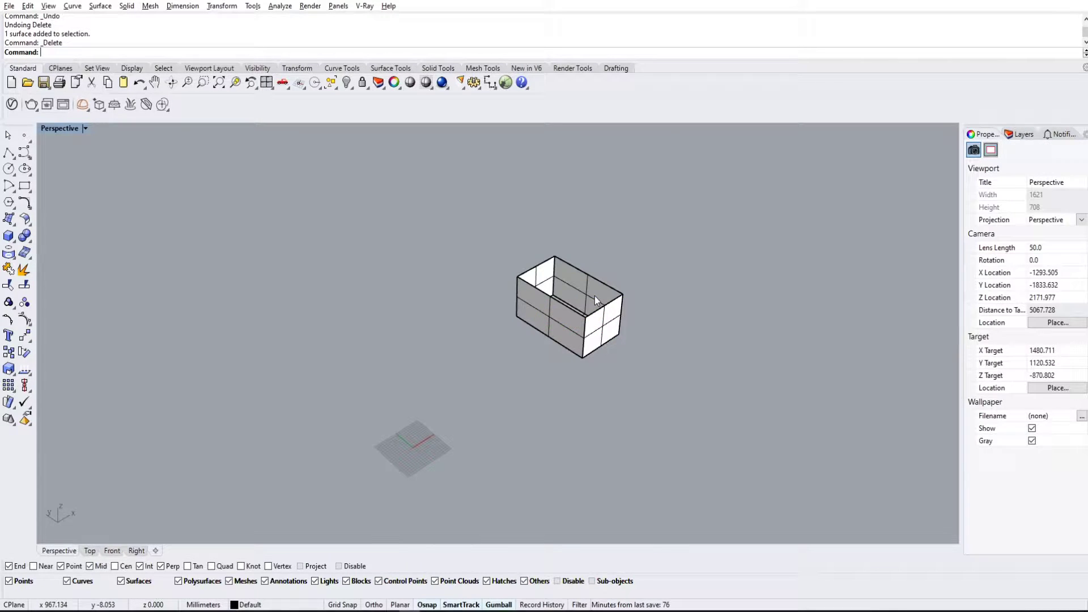
Step: Join the four wall surfaces of the open box into one polysurface
{"action": "scroll", "coordinate": [638, 278], "scroll_direction": "down", "scroll_amount": 3}
{"action": "scroll", "coordinate": [638, 280], "scroll_direction": "up", "scroll_amount": 8}
{"action": "right_click_drag", "start_coordinate": [603, 283], "coordinate": [558, 278]}
{"action": "left_click", "coordinate": [508, 254]}
{"action": "left_click", "coordinate": [440, 232], "text": "shift"}
{"action": "left_click", "coordinate": [421, 272], "text": "shift"}
{"action": "left_click", "coordinate": [513, 306], "text": "shift"}
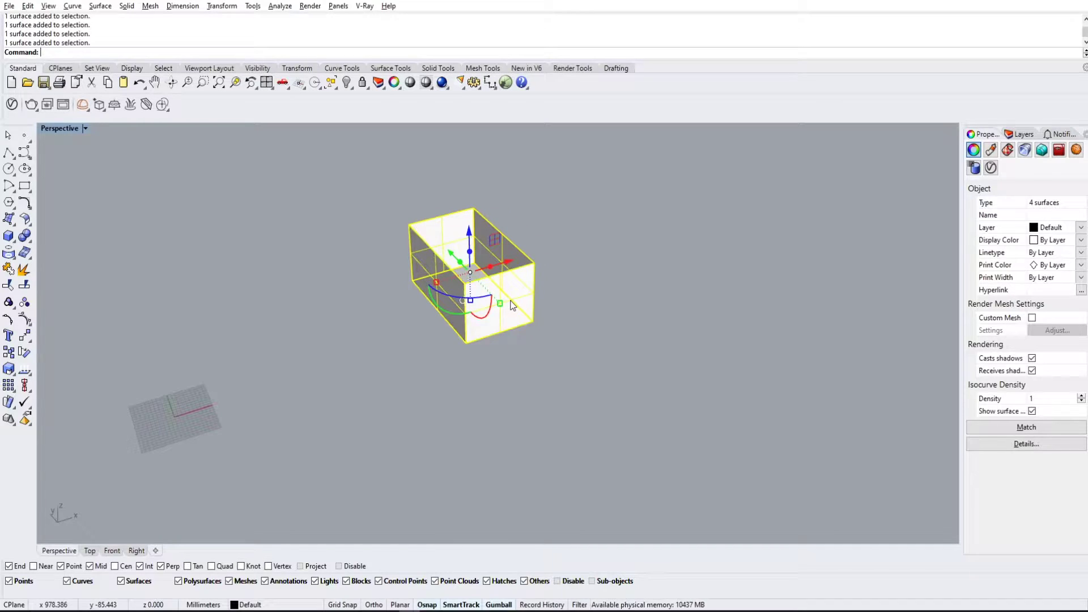
{"action": "type", "text": "join"}
{"action": "key", "text": "Return"}
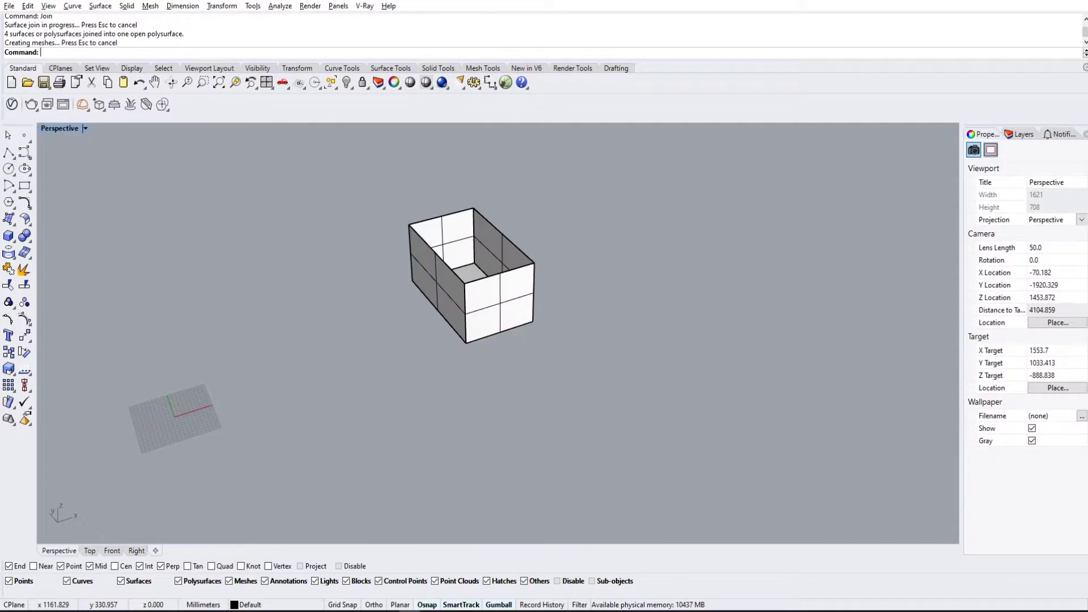
Step: Check that the joined walls select as a single object
{"action": "left_click", "coordinate": [496, 253]}
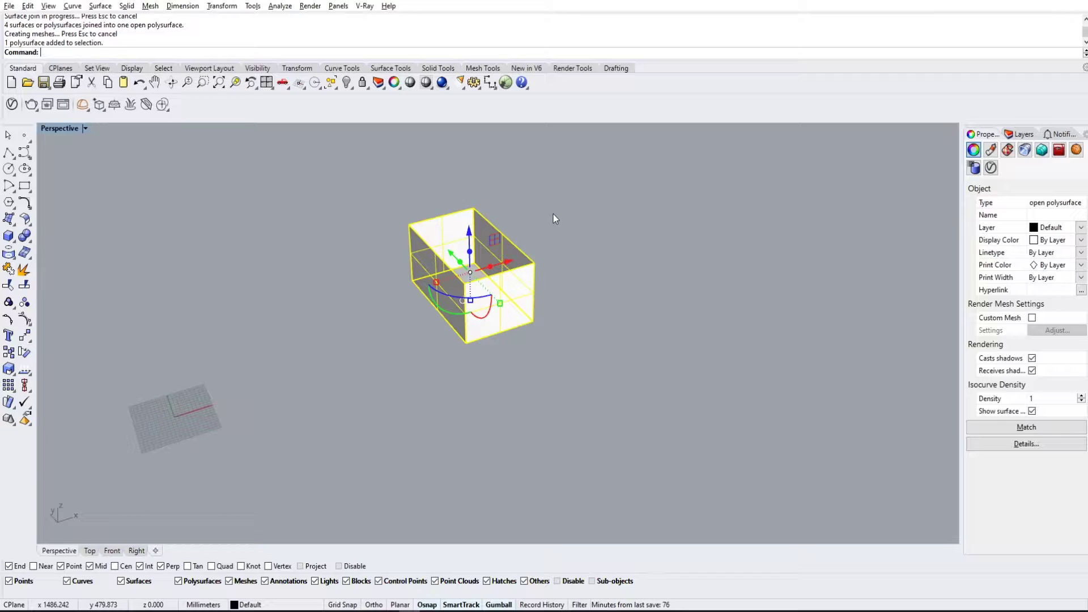
{"action": "key", "text": "Escape"}
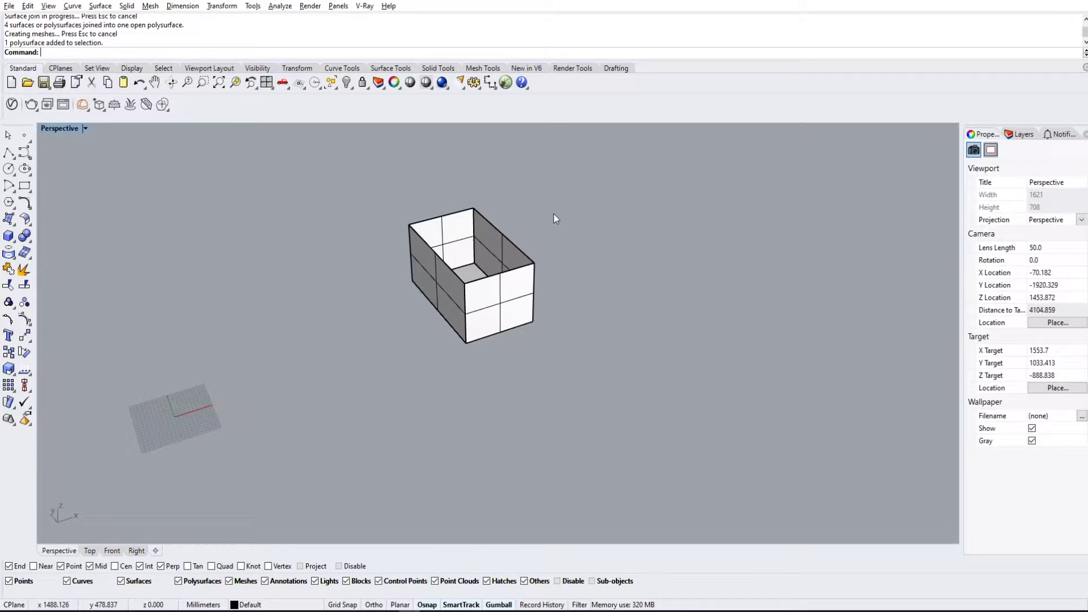
{"action": "scroll", "coordinate": [516, 272], "scroll_direction": "down", "scroll_amount": 6}
{"action": "right_click_drag", "start_coordinate": [593, 299], "coordinate": [489, 286], "text": "shift"}
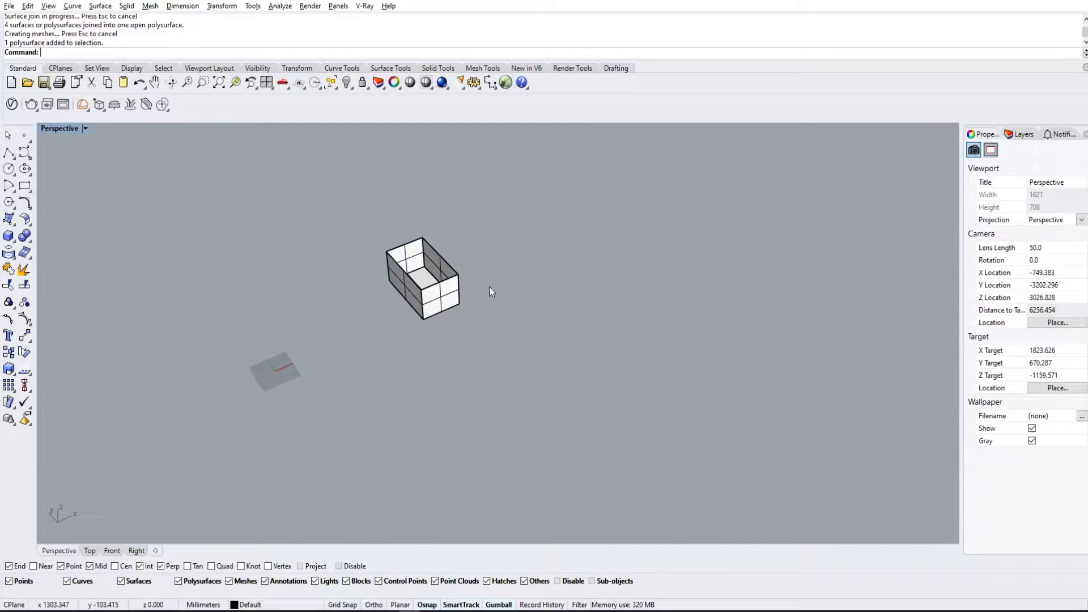
Step: Offset the joined walls inward by 10 mm with OffsetSrf, using Solid=Yes and DeleteInput=Yes and flipping all offset directions
{"action": "left_click", "coordinate": [440, 253]}
{"action": "type", "text": "OffsetSrf"}
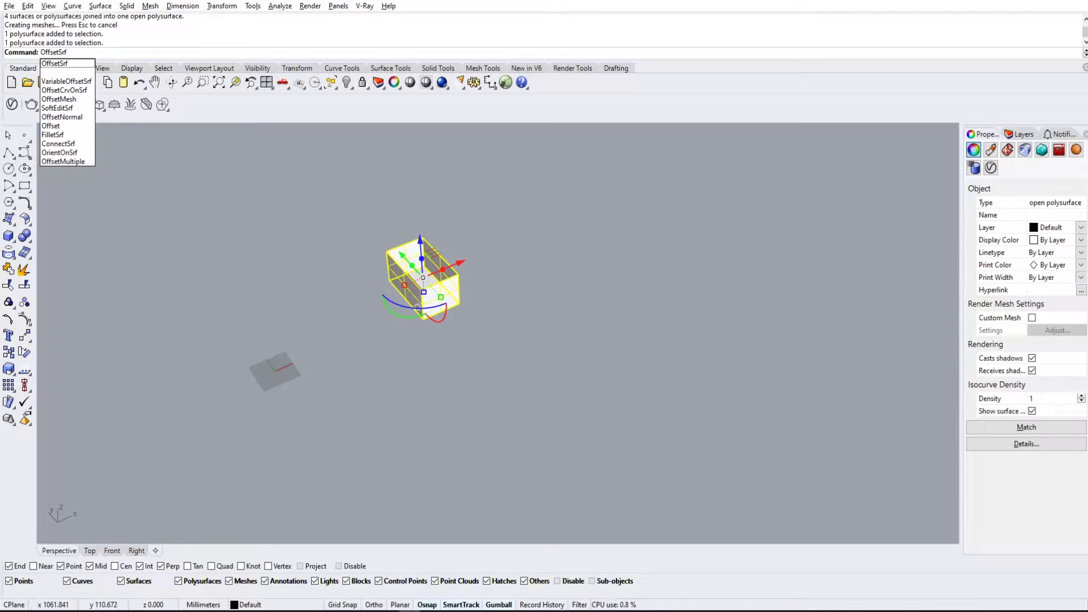
{"action": "key", "text": "Return"}
{"action": "scroll", "coordinate": [442, 266], "scroll_direction": "up", "scroll_amount": 5}
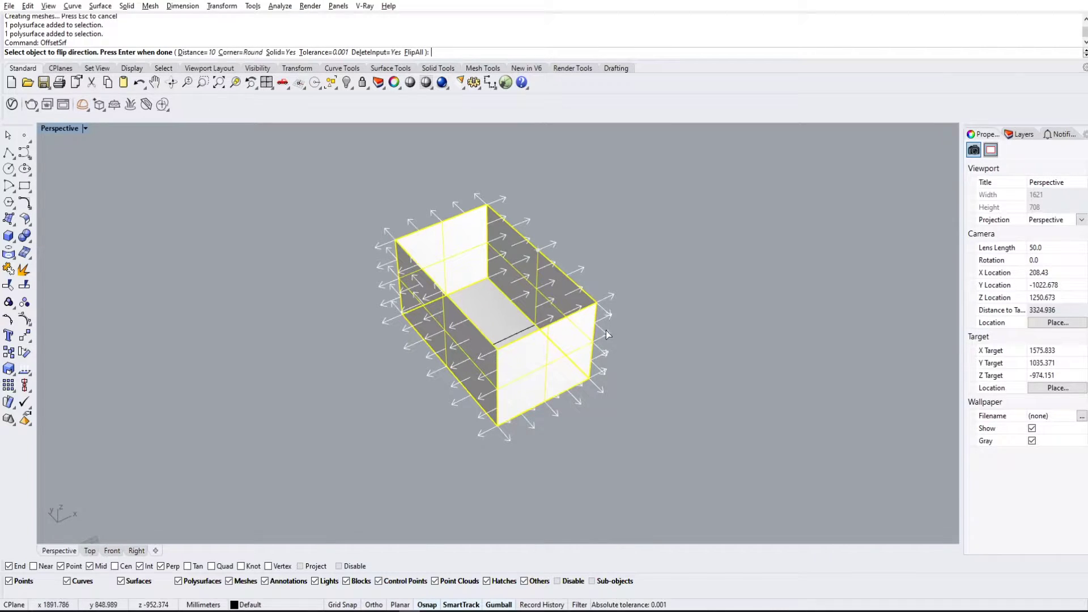
{"action": "left_click", "coordinate": [481, 359]}
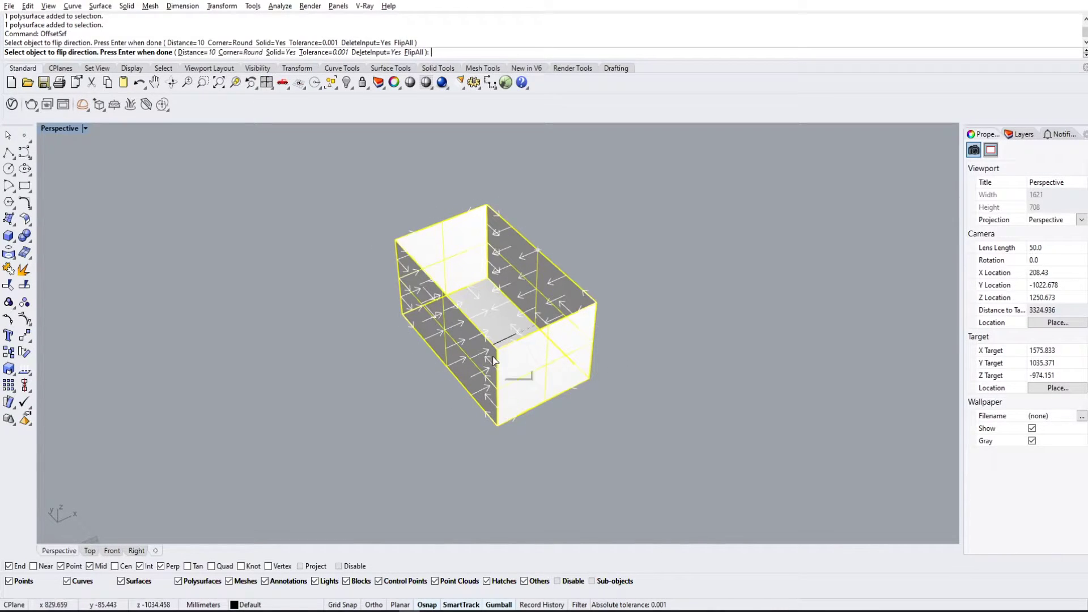
{"action": "left_click", "coordinate": [478, 359]}
{"action": "left_click", "coordinate": [477, 358]}
{"action": "left_click", "coordinate": [477, 359]}
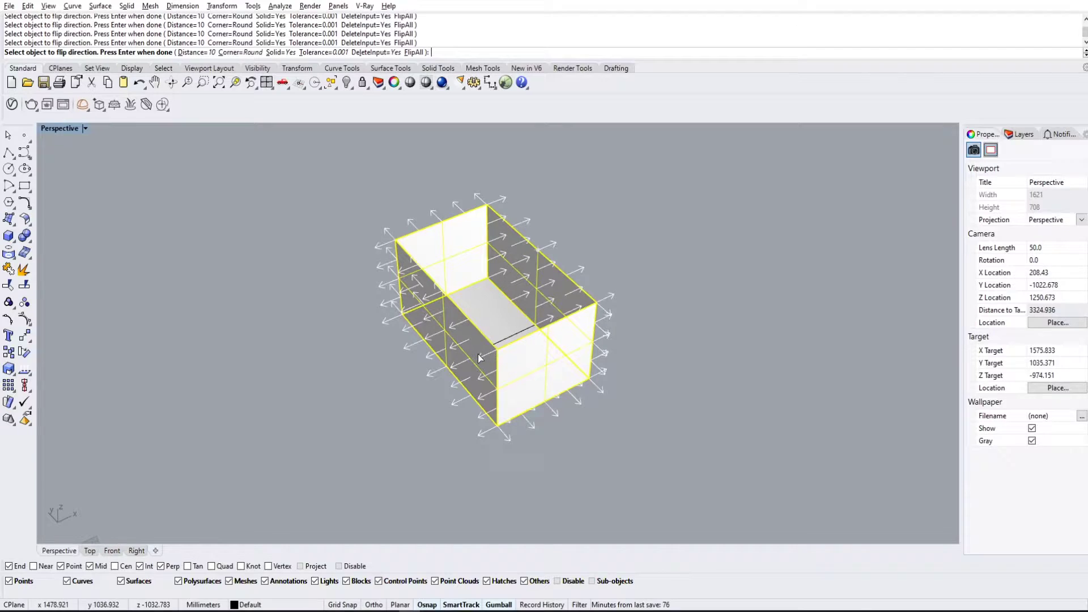
{"action": "left_click", "coordinate": [414, 52]}
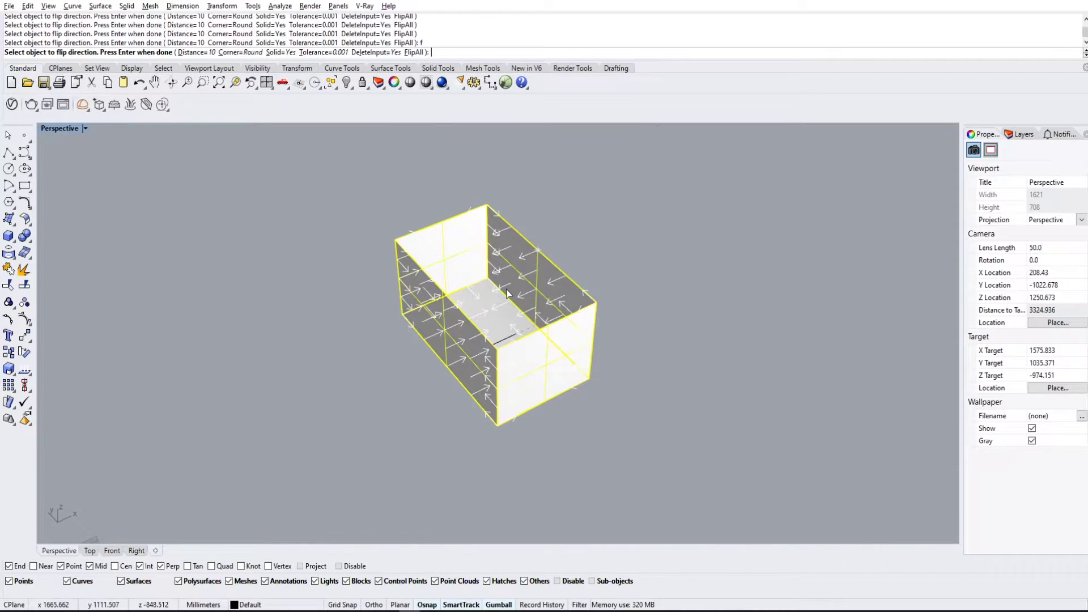
{"action": "key", "text": "Return"}
{"action": "left_click", "coordinate": [686, 265]}
Step: Inspect the corners of the thickened walls up close and check the box's object type
{"action": "scroll", "coordinate": [611, 231], "scroll_direction": "up", "scroll_amount": 5}
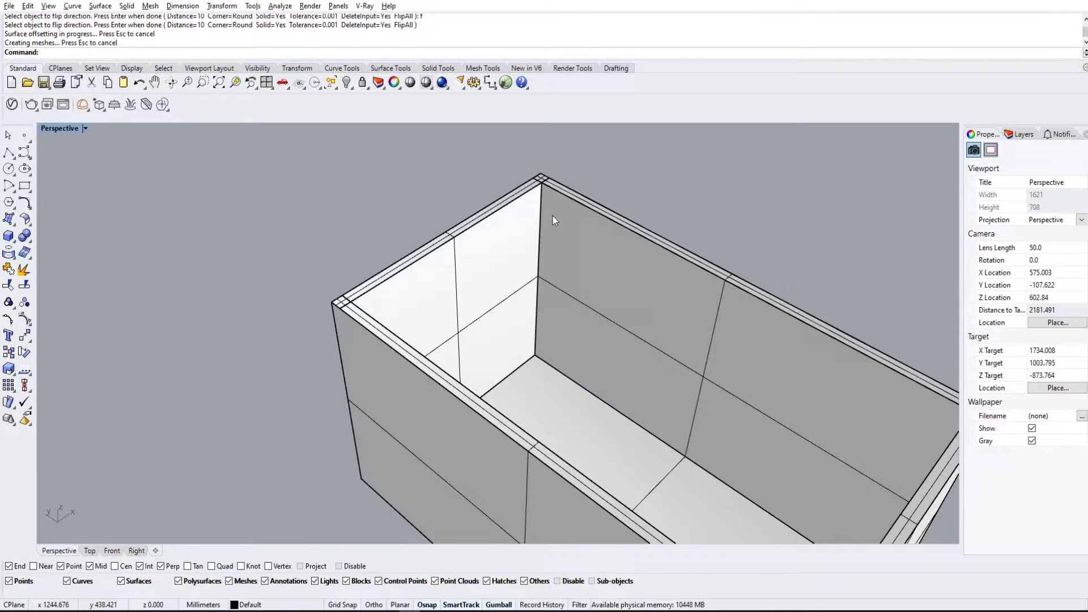
{"action": "scroll", "coordinate": [559, 266], "scroll_direction": "down", "scroll_amount": 3}
{"action": "scroll", "coordinate": [635, 290], "scroll_direction": "up", "scroll_amount": 6}
{"action": "left_click", "coordinate": [610, 251]}
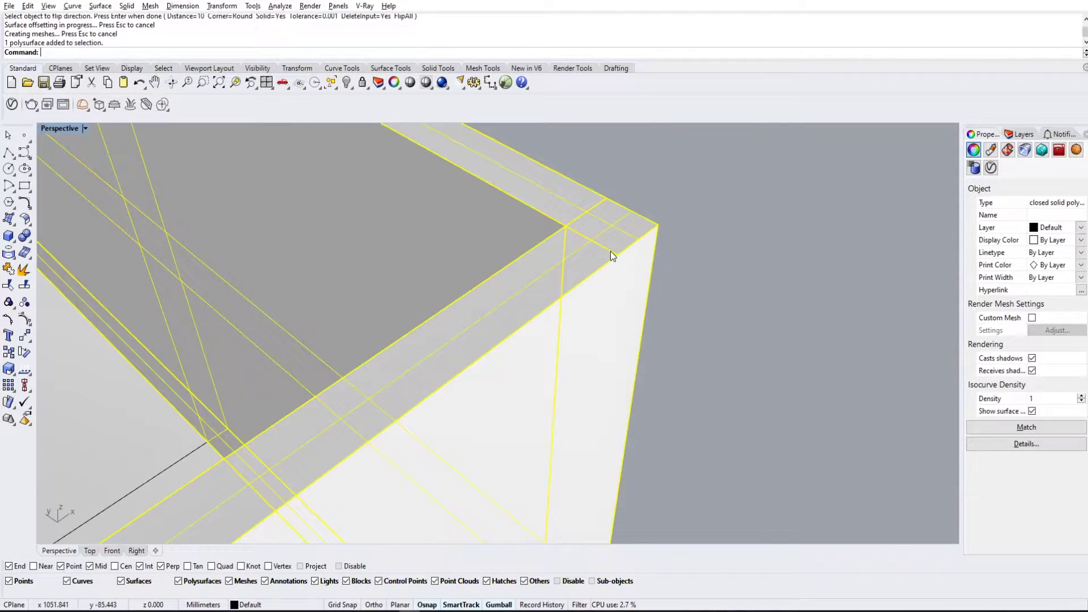
{"action": "scroll", "coordinate": [595, 253], "scroll_direction": "down", "scroll_amount": 6}
{"action": "scroll", "coordinate": [498, 235], "scroll_direction": "up", "scroll_amount": 3}
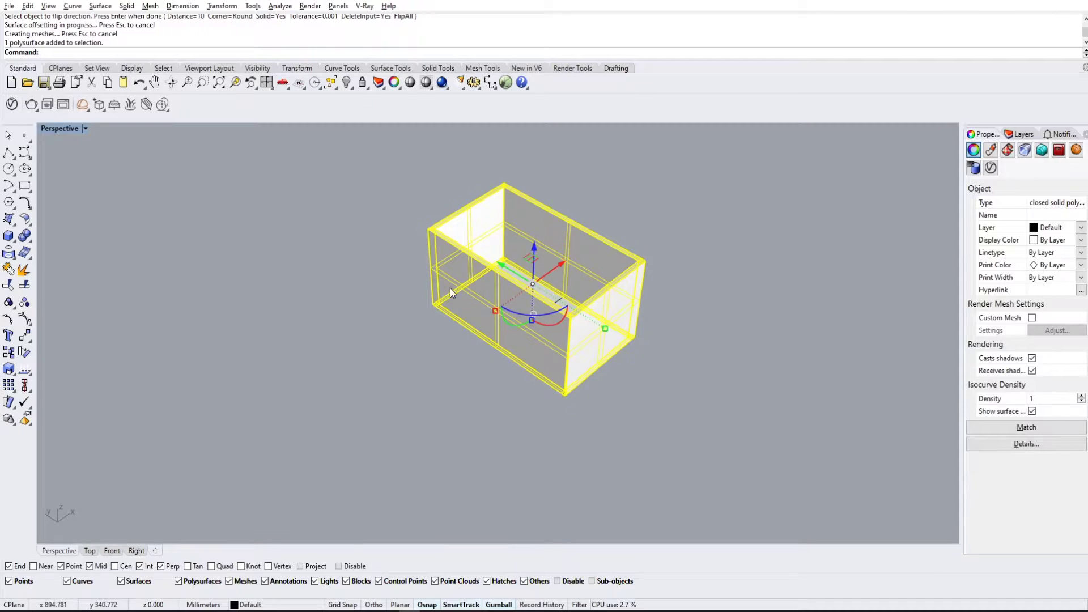
{"action": "scroll", "coordinate": [566, 263], "scroll_direction": "down", "scroll_amount": 5}
{"action": "scroll", "coordinate": [566, 263], "scroll_direction": "up", "scroll_amount": 2}
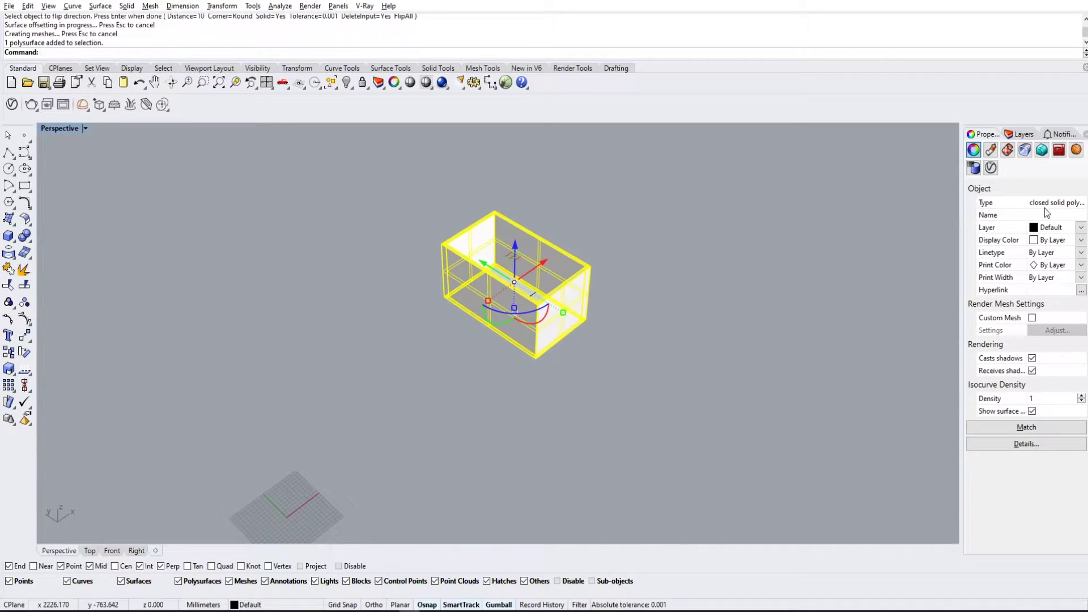
{"action": "left_click", "coordinate": [668, 267]}
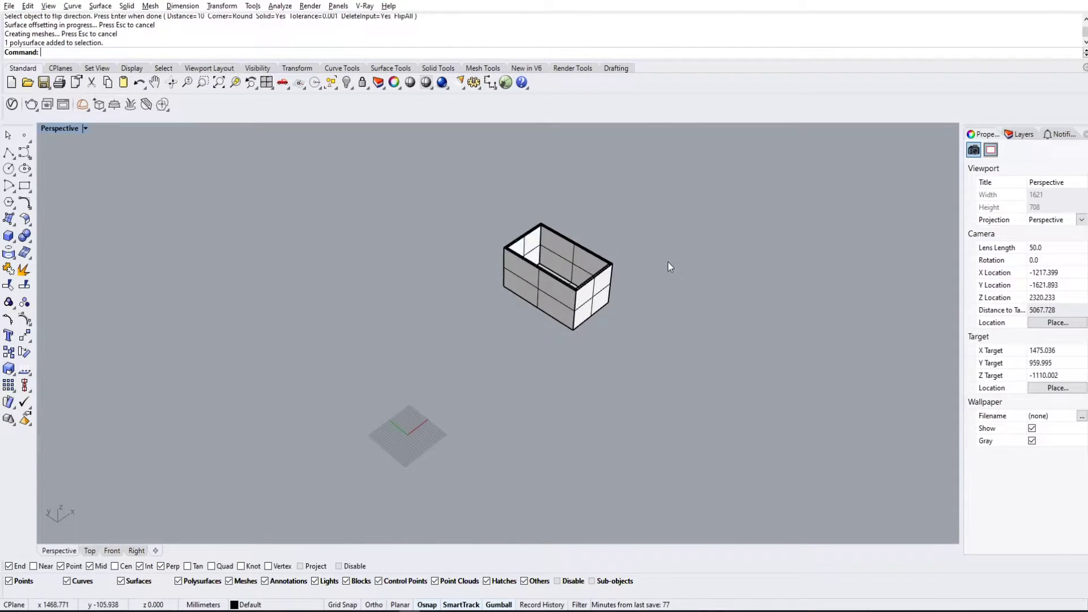
{"action": "right_click_drag", "start_coordinate": [668, 267], "coordinate": [610, 287]}
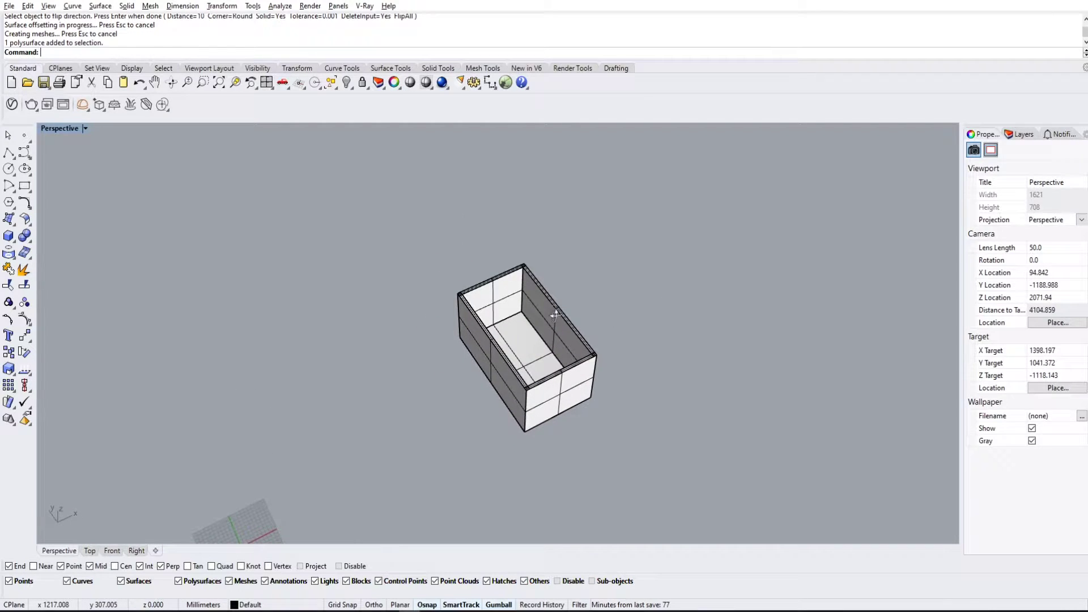
Step: Undo the inward offset and offset the walls outward by 10 mm as a solid with Corner=Round
{"action": "key", "text": "ctrl+z"}
{"action": "key", "text": "Return"}
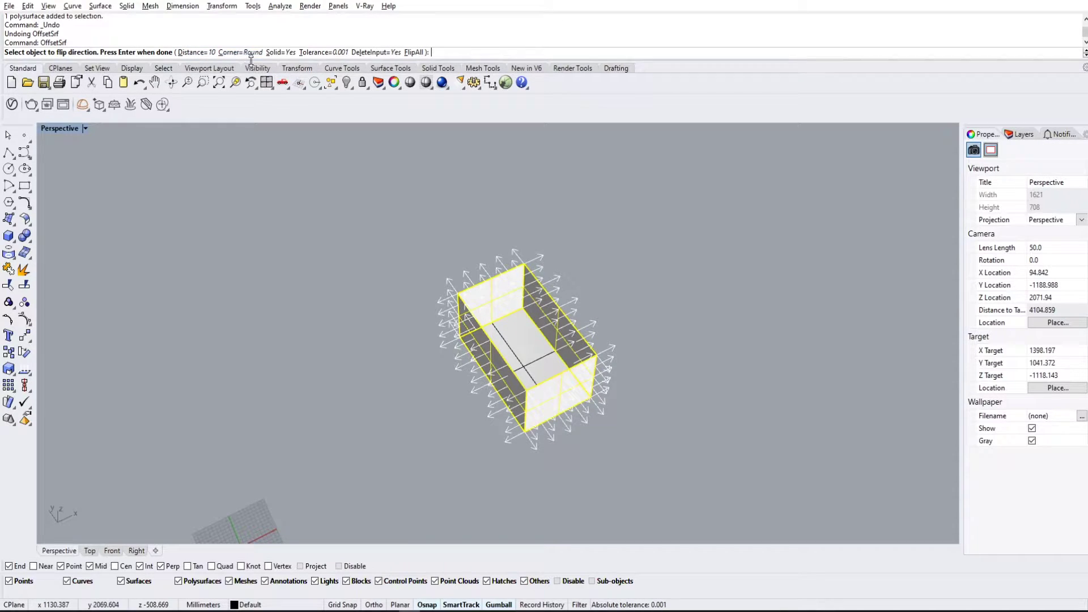
{"action": "scroll", "coordinate": [621, 217], "scroll_direction": "down", "scroll_amount": 3}
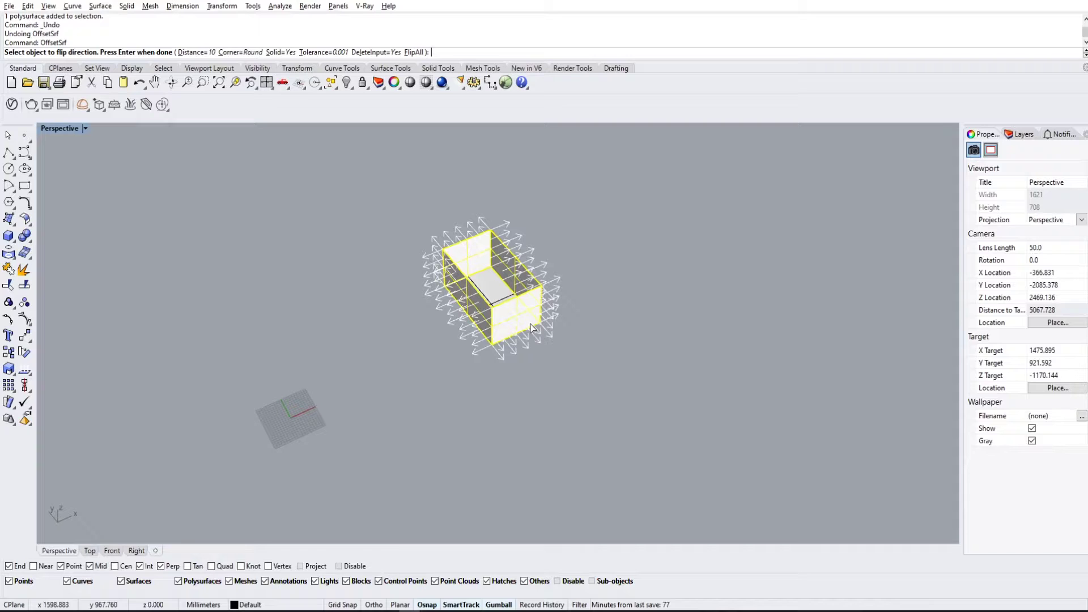
{"action": "key", "text": "Return"}
{"action": "scroll", "coordinate": [553, 303], "scroll_direction": "up", "scroll_amount": 5}
{"action": "left_click", "coordinate": [553, 294]}
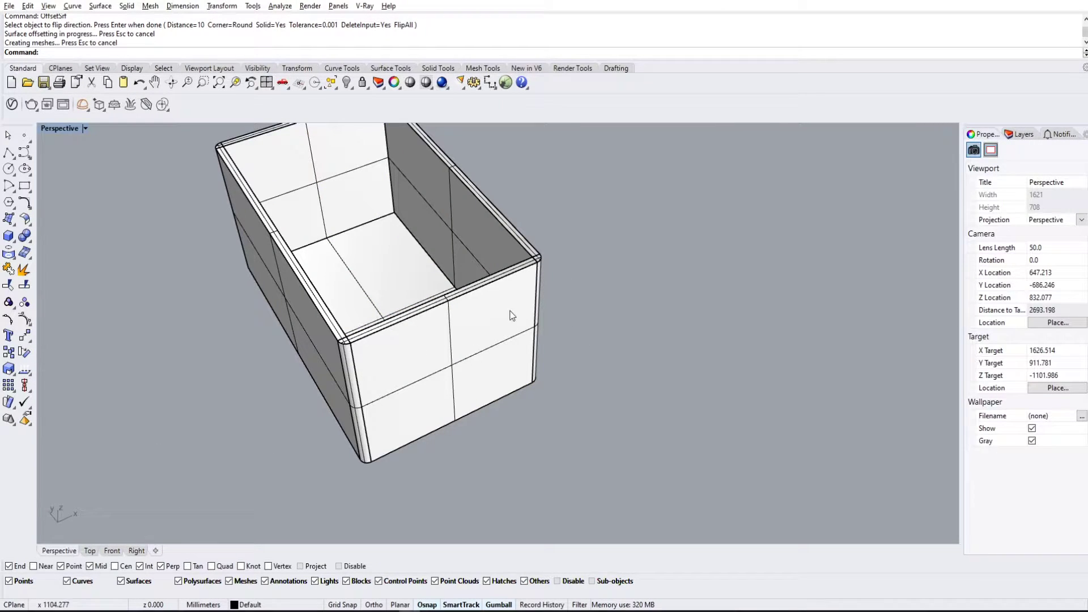
{"action": "scroll", "coordinate": [538, 294], "scroll_direction": "down", "scroll_amount": 4}
{"action": "scroll", "coordinate": [410, 306], "scroll_direction": "up", "scroll_amount": 4}
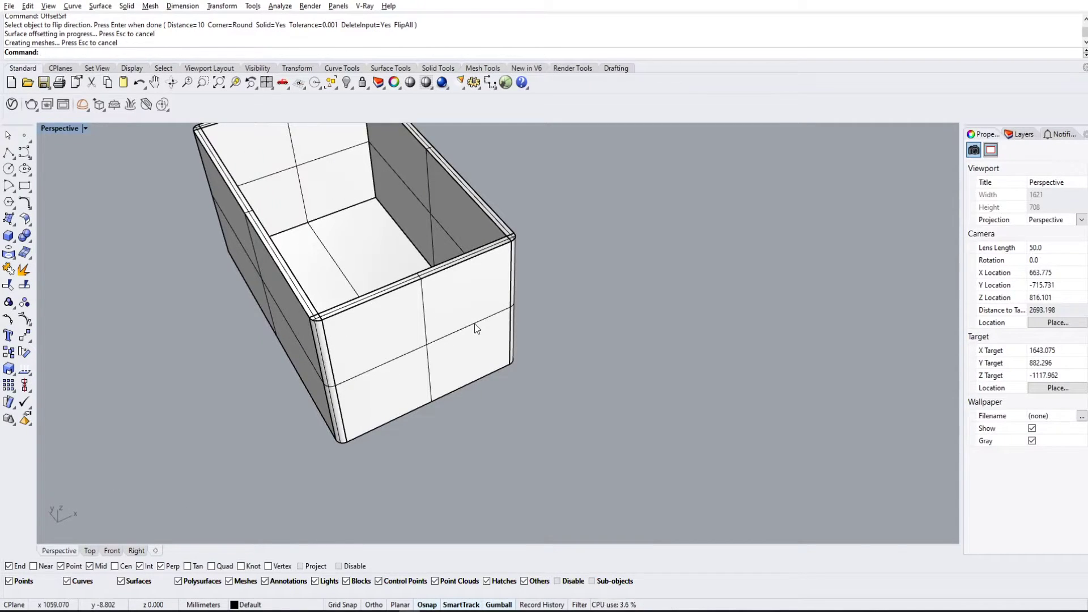
Step: Undo the round-cornered offset and offset the walls outward by 10 mm as a solid with Corner=Sharp
{"action": "key", "text": "ctrl+z"}
{"action": "key", "text": "Return"}
{"action": "left_click", "coordinate": [235, 52]}
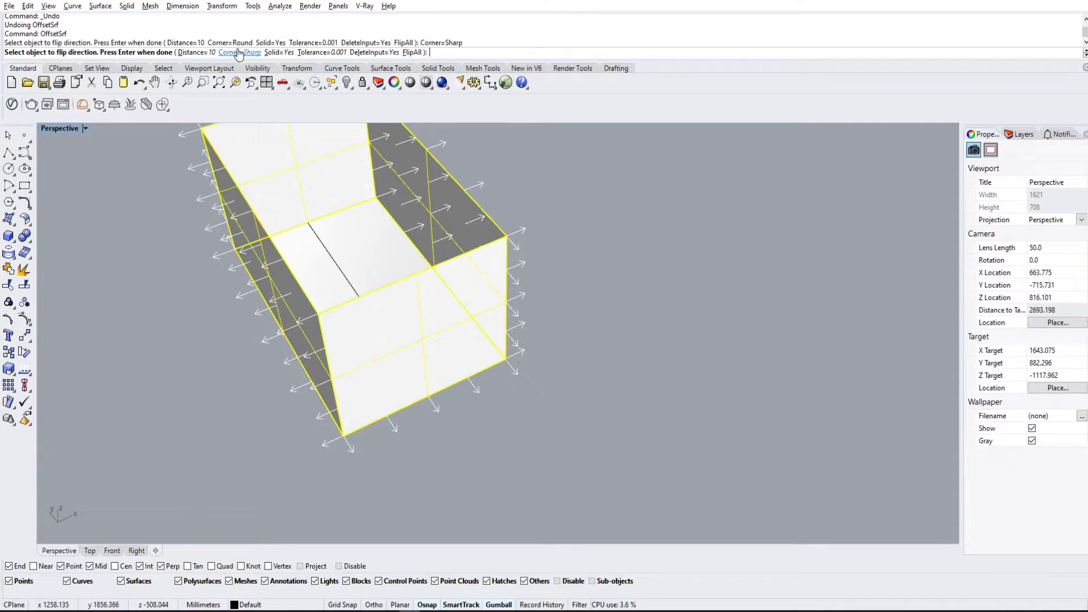
{"action": "key", "text": "Return"}
{"action": "scroll", "coordinate": [584, 244], "scroll_direction": "up", "scroll_amount": 6}
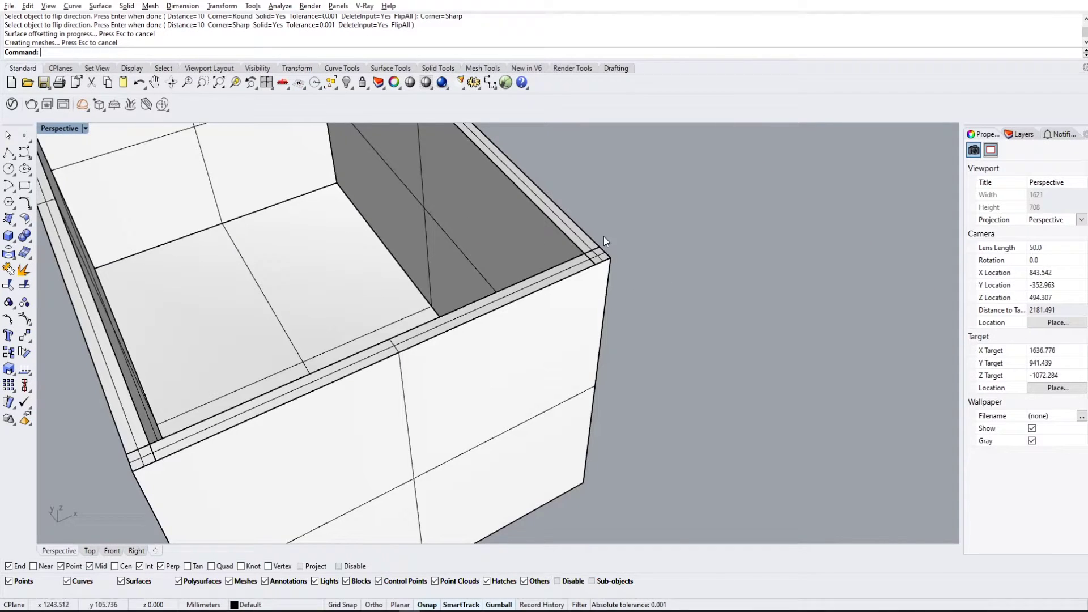
{"action": "scroll", "coordinate": [648, 272], "scroll_direction": "down", "scroll_amount": 6}
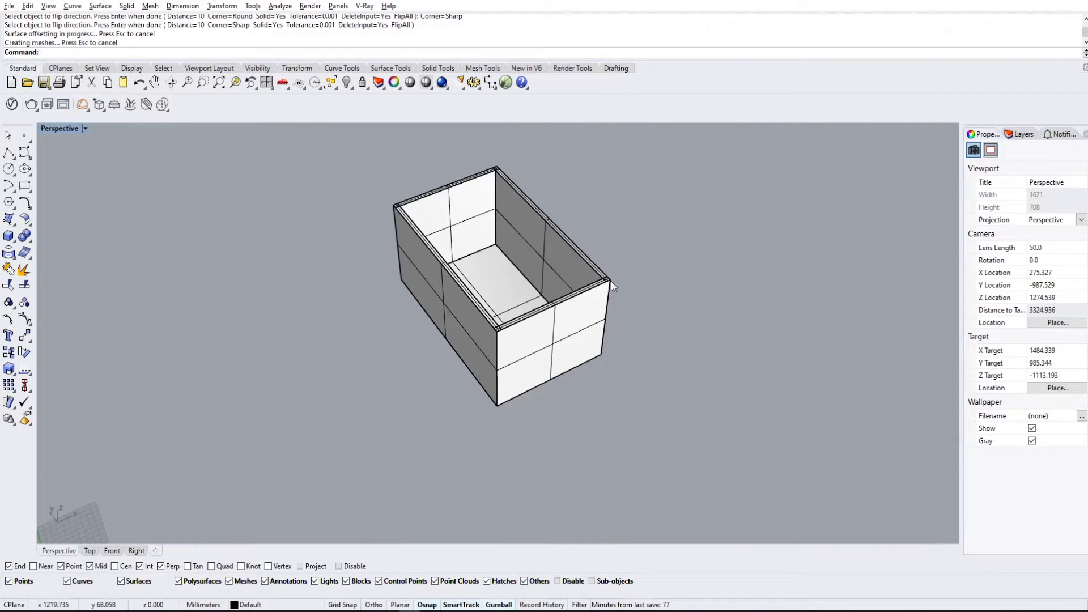
Step: Undo the sharp-cornered offset and repeat the 10 mm solid offset with DeleteInput=No
{"action": "key", "text": "ctrl+z"}
{"action": "key", "text": "Return"}
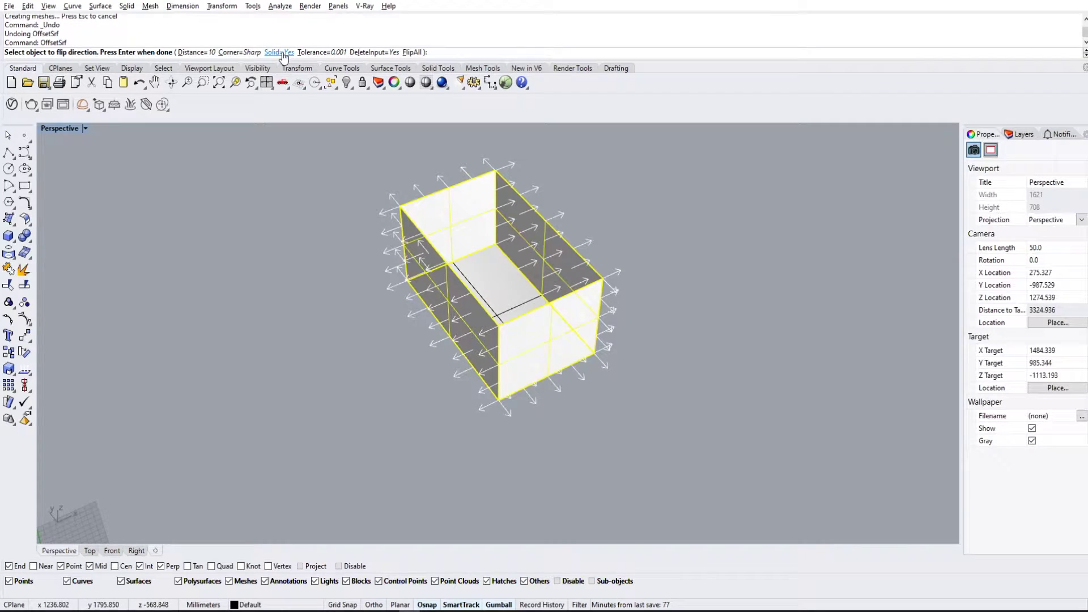
{"action": "left_click", "coordinate": [374, 52]}
{"action": "key", "text": "Return"}
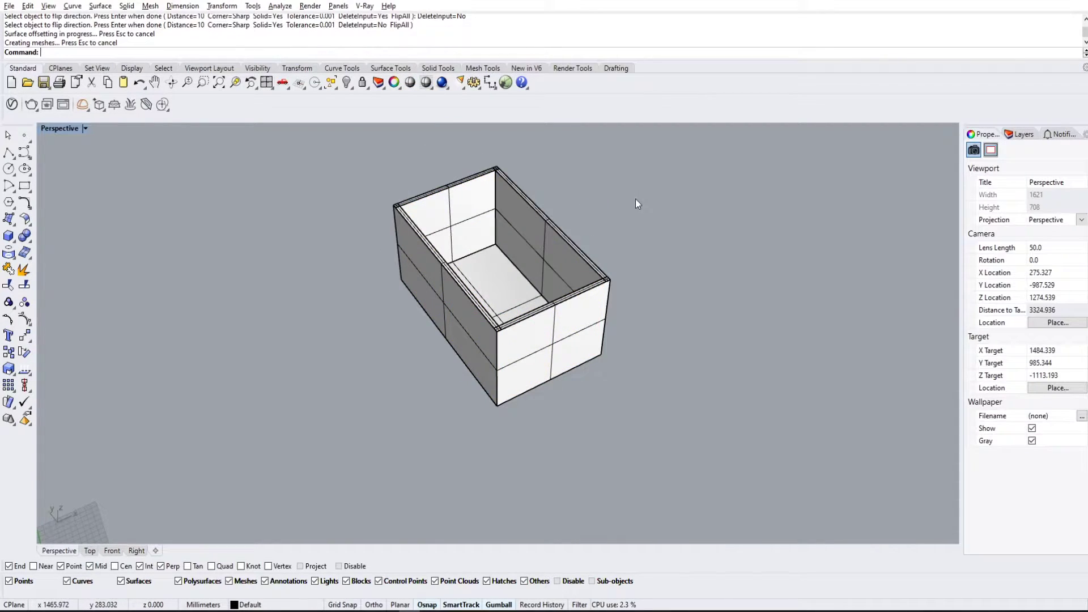
Step: Select each of the overlapping wall polysurfaces to compare the original surfaces with the offset solid
{"action": "left_click", "coordinate": [572, 266]}
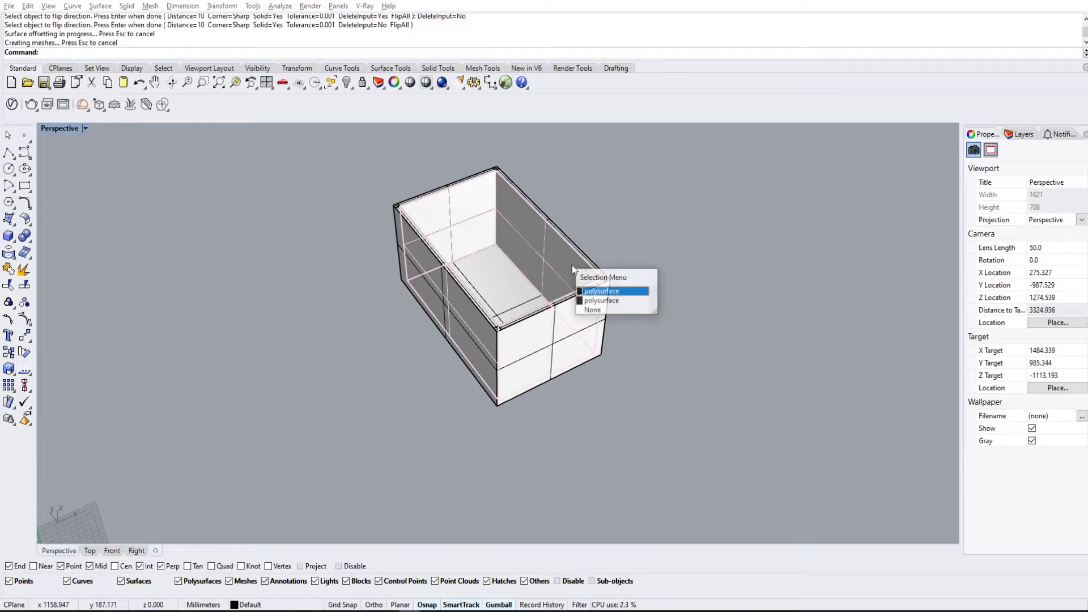
{"action": "left_click", "coordinate": [602, 291]}
{"action": "left_click", "coordinate": [668, 319]}
{"action": "left_click", "coordinate": [605, 284]}
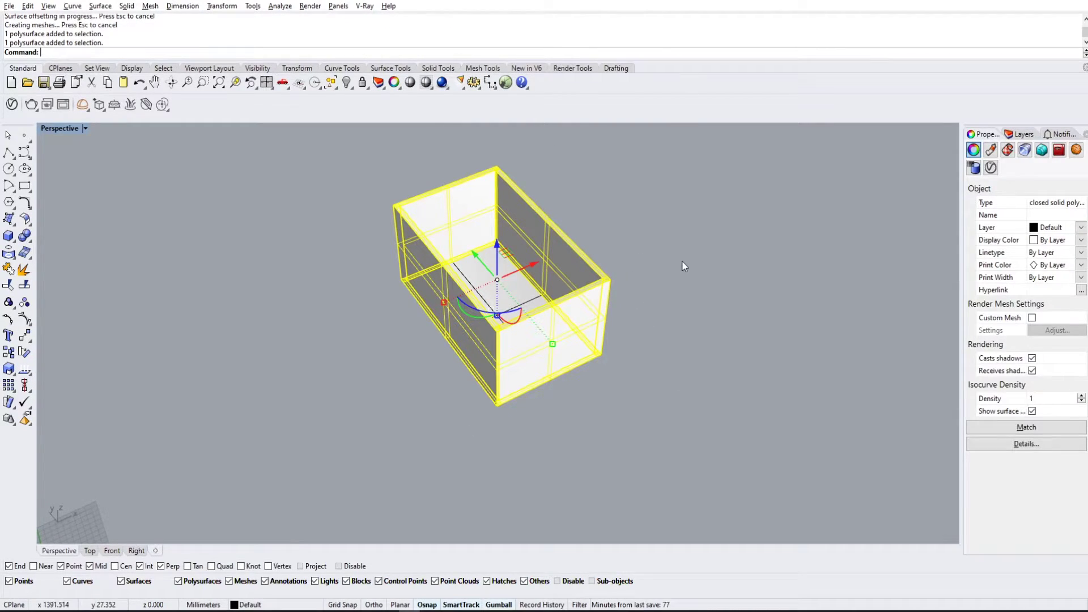
Step: Undo the offset that kept its input and repeat the 10 mm sharp-cornered solid offset with DeleteInput=Yes
{"action": "key", "text": "ctrl+z"}
{"action": "left_click", "coordinate": [587, 270]}
{"action": "key", "text": "Return"}
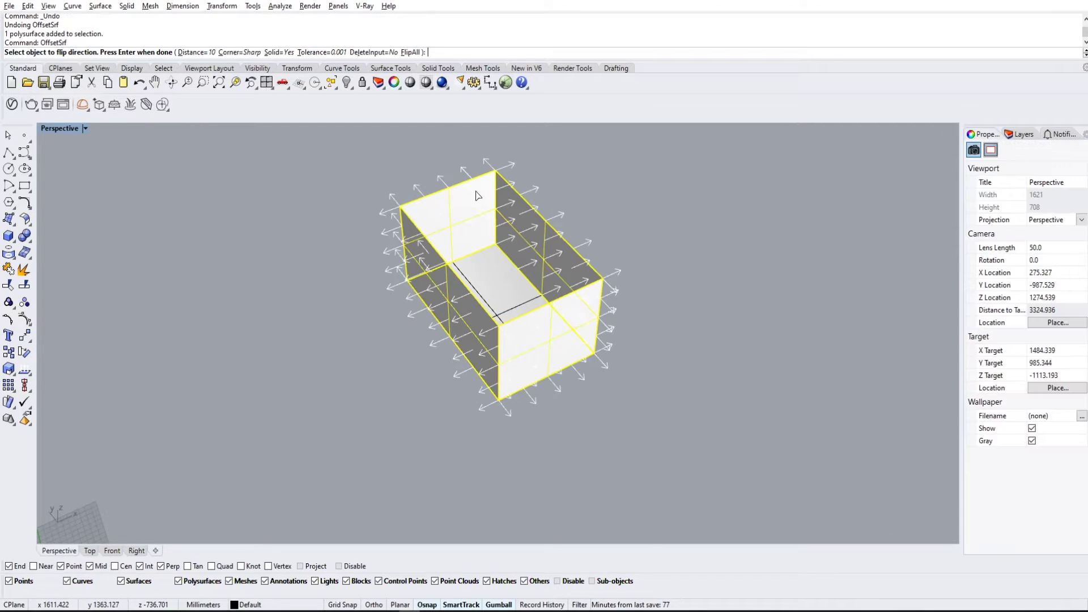
{"action": "left_click", "coordinate": [371, 52]}
{"action": "key", "text": "Return"}
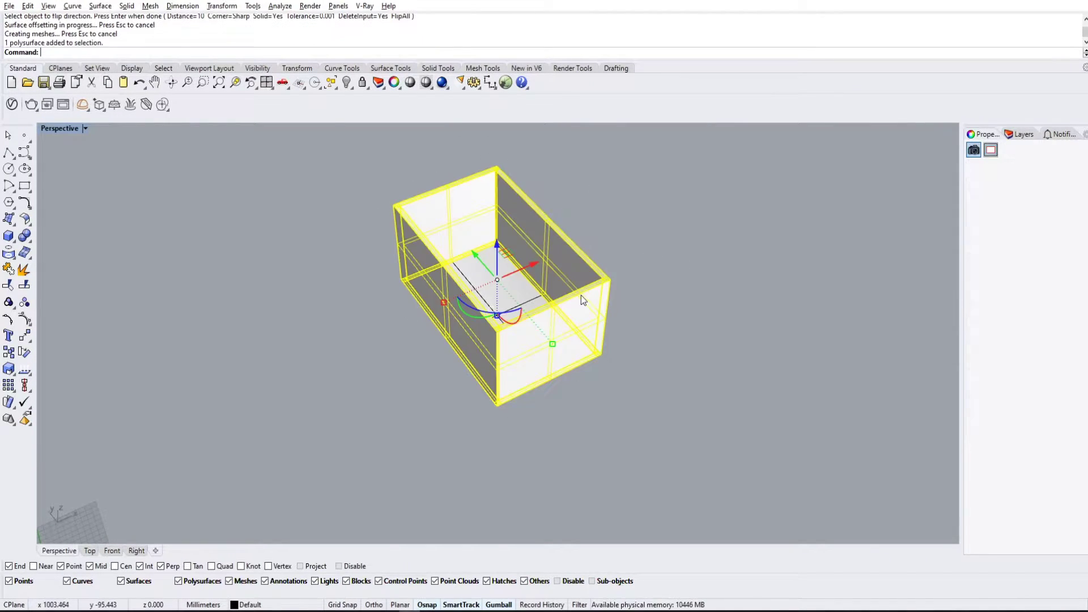
Step: Check that the thickened walls select as one object with no duplicate surfaces underneath
{"action": "left_click", "coordinate": [587, 202]}
{"action": "left_click", "coordinate": [558, 241]}
{"action": "left_click", "coordinate": [619, 214]}
{"action": "left_click", "coordinate": [558, 241]}
{"action": "left_click", "coordinate": [581, 222]}
{"action": "left_click", "coordinate": [548, 239]}
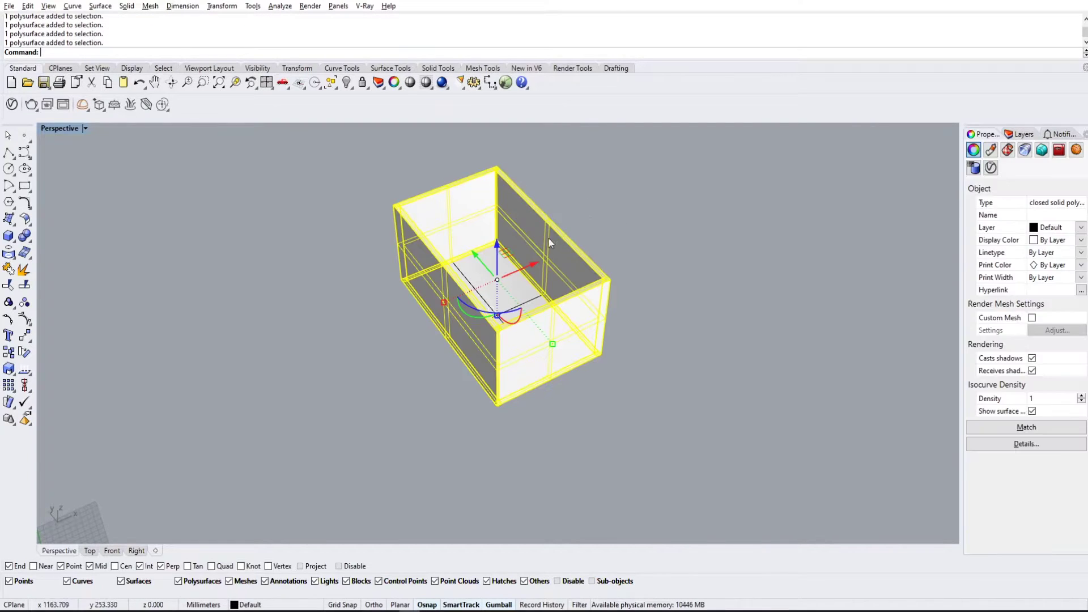
{"action": "left_click", "coordinate": [575, 194]}
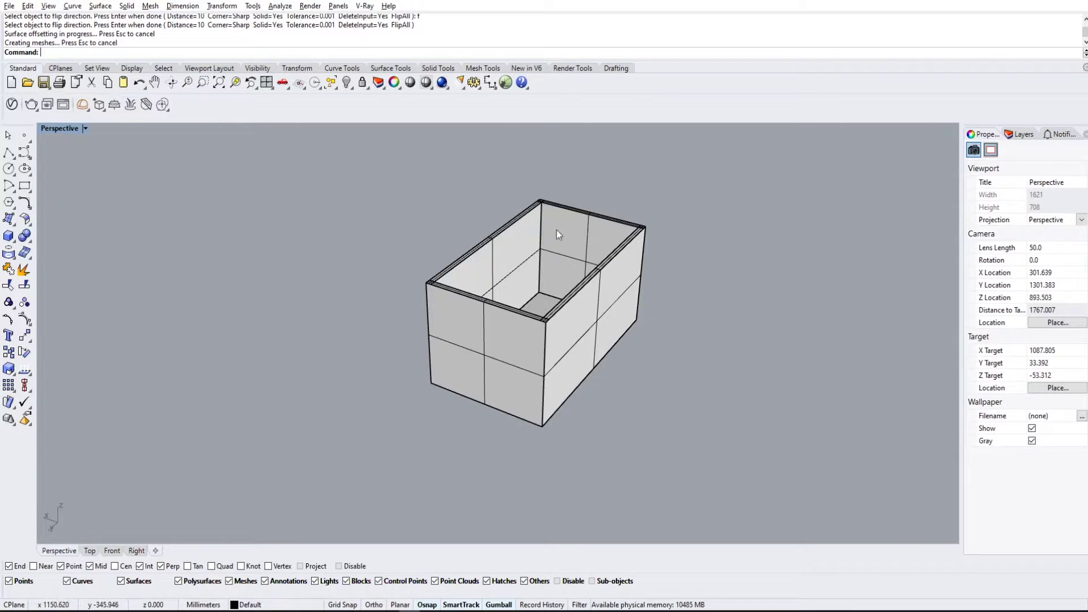
Step: Undo the wall offset to return to the zero-thickness joined walls and clear the selection
{"action": "right_click_drag", "start_coordinate": [619, 264], "coordinate": [579, 281]}
{"action": "scroll", "coordinate": [640, 279], "scroll_direction": "down", "scroll_amount": 6}
{"action": "scroll", "coordinate": [566, 311], "scroll_direction": "up", "scroll_amount": 5}
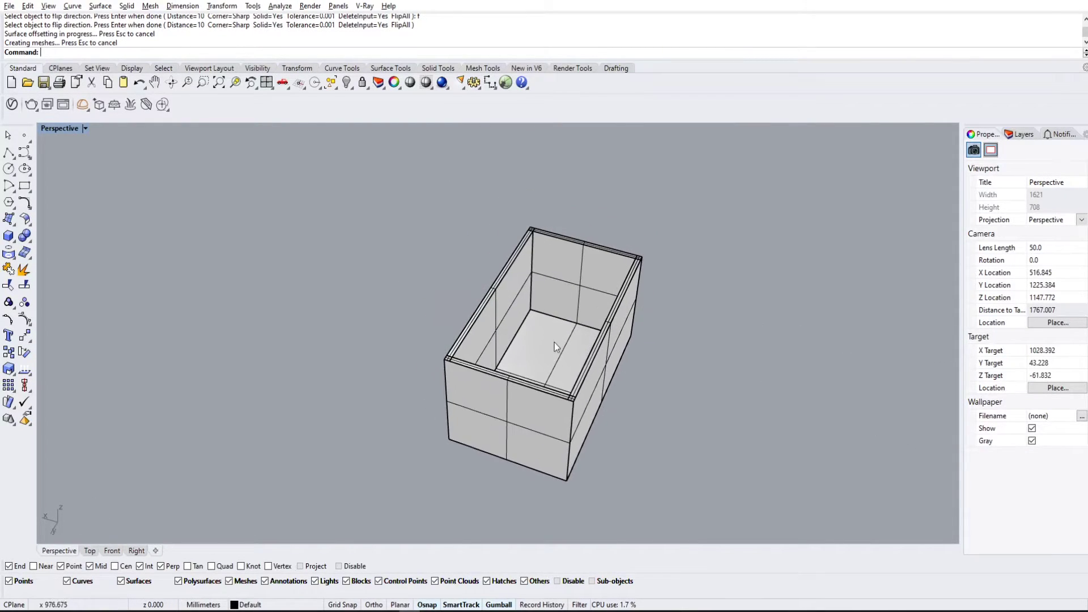
{"action": "key", "text": "ctrl+z"}
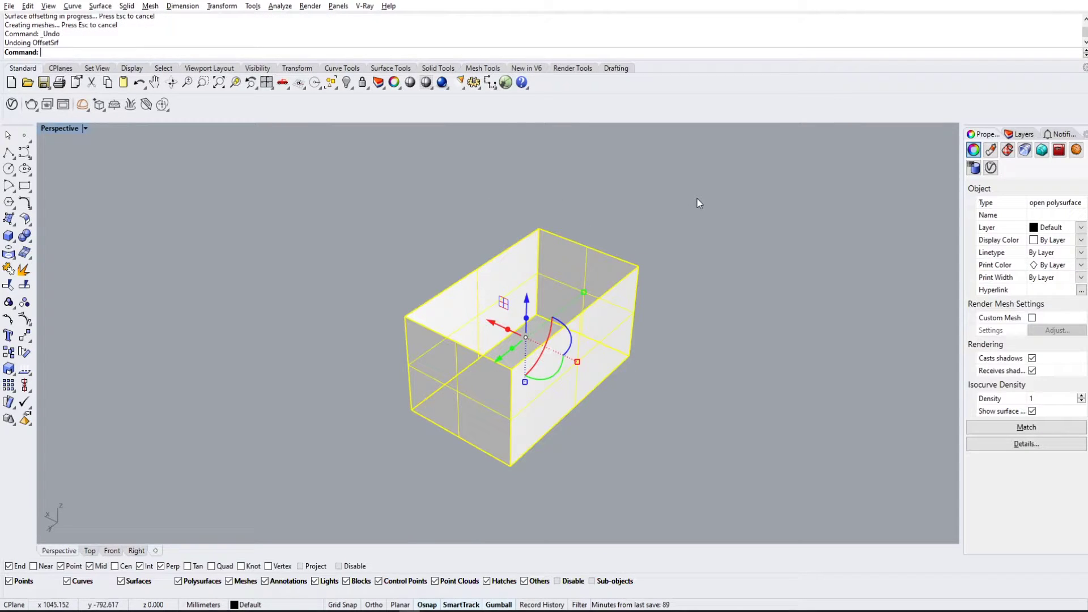
{"action": "key", "text": "Escape"}
{"action": "scroll", "coordinate": [576, 278], "scroll_direction": "down", "scroll_amount": 2}
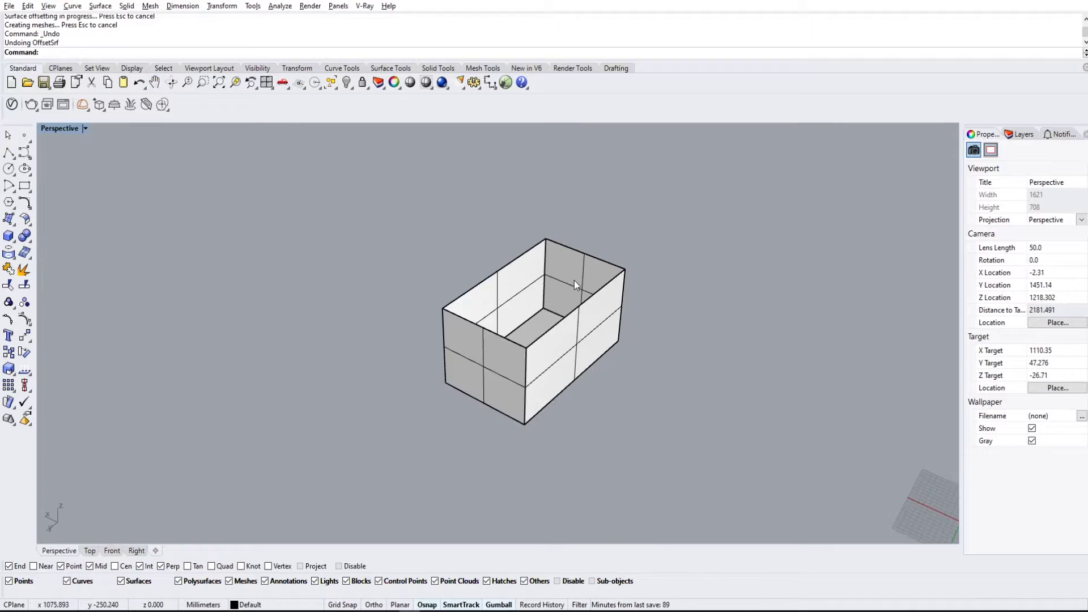
Step: Check the selection of the joined wall polysurface and examine its outer corner edges
{"action": "right_click_drag", "start_coordinate": [684, 262], "coordinate": [660, 288], "text": "shift"}
{"action": "left_click", "coordinate": [412, 355]}
{"action": "left_click", "coordinate": [611, 286]}
{"action": "left_click", "coordinate": [558, 281]}
{"action": "scroll", "coordinate": [558, 284], "scroll_direction": "up", "scroll_amount": 4}
{"action": "right_click_drag", "start_coordinate": [567, 300], "coordinate": [609, 255]}
{"action": "left_click", "coordinate": [656, 244]}
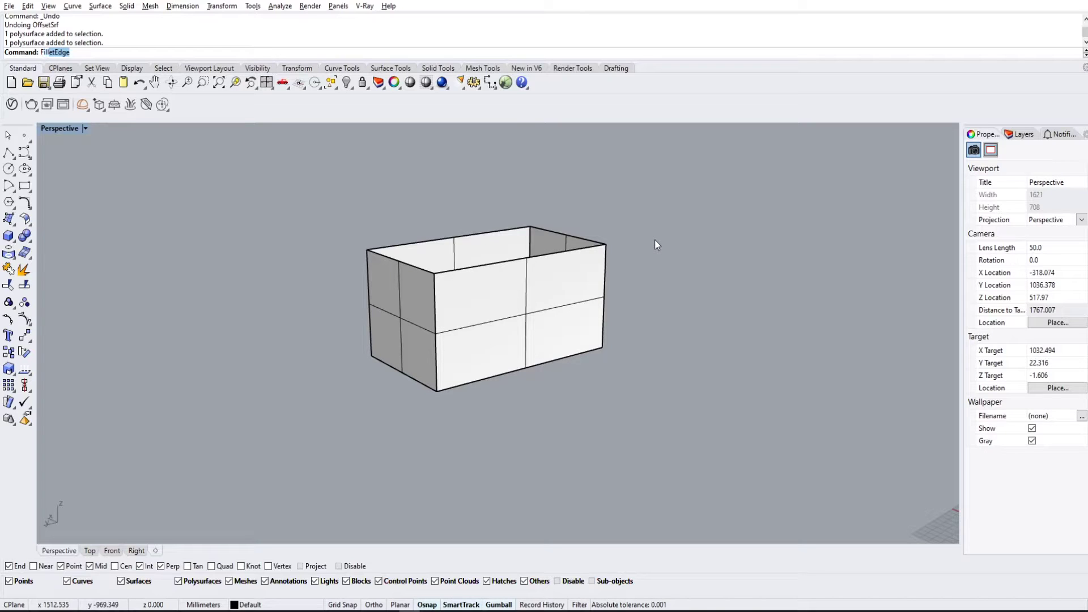
Step: Fillet the corner between the short end wall and the adjoining long wall using FilletSrf with radius 20 and Trim=Split
{"action": "type", "text": "FilletSrf"}
{"action": "key", "text": "Return"}
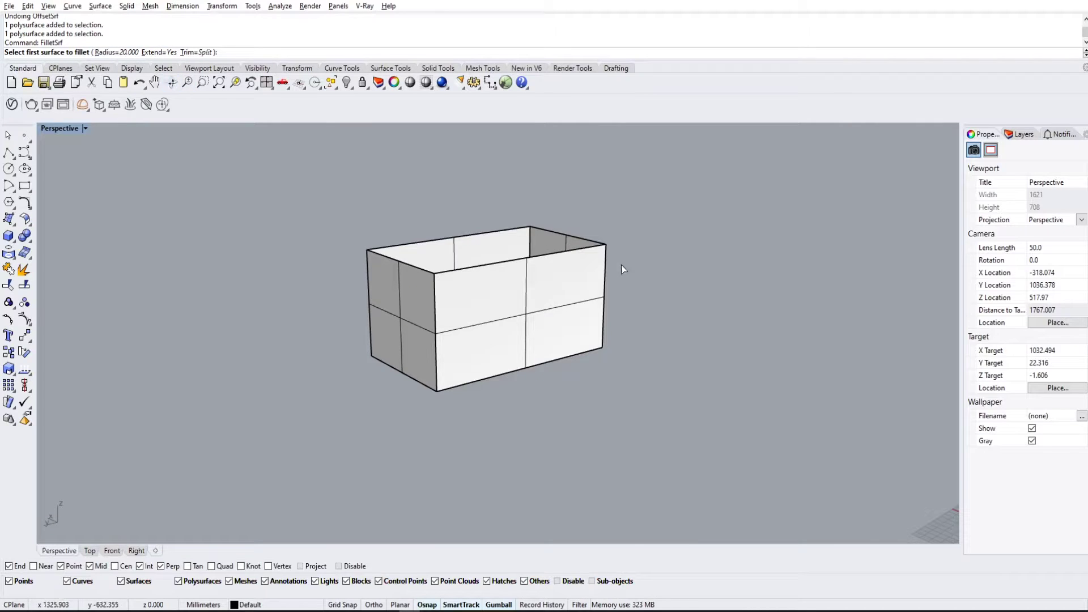
{"action": "right_click_drag", "start_coordinate": [622, 265], "coordinate": [710, 321]}
{"action": "right_click_drag", "start_coordinate": [592, 340], "coordinate": [475, 323]}
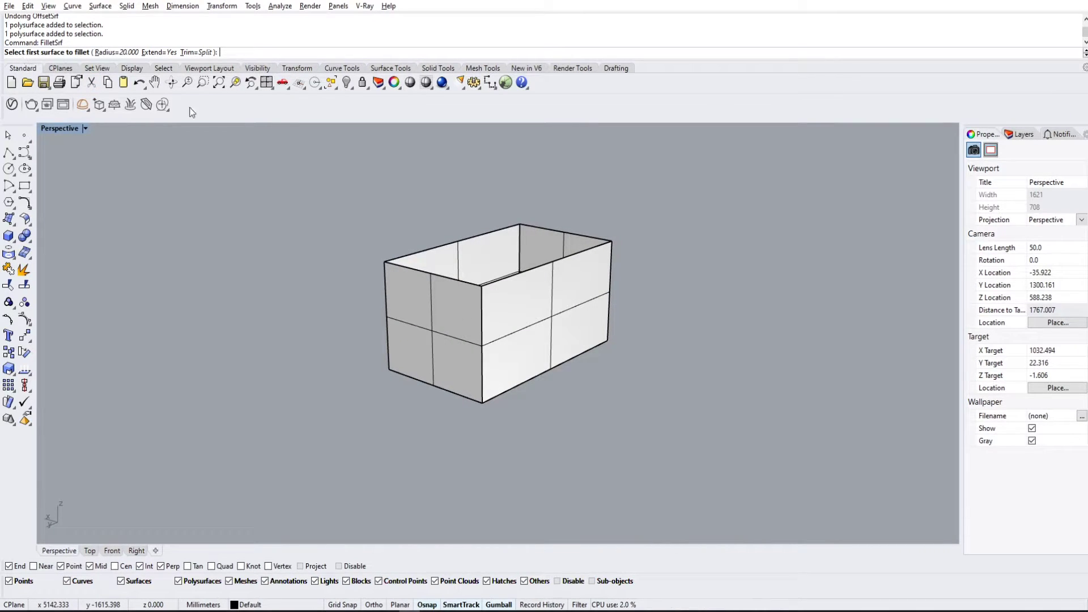
{"action": "left_click", "coordinate": [441, 333]}
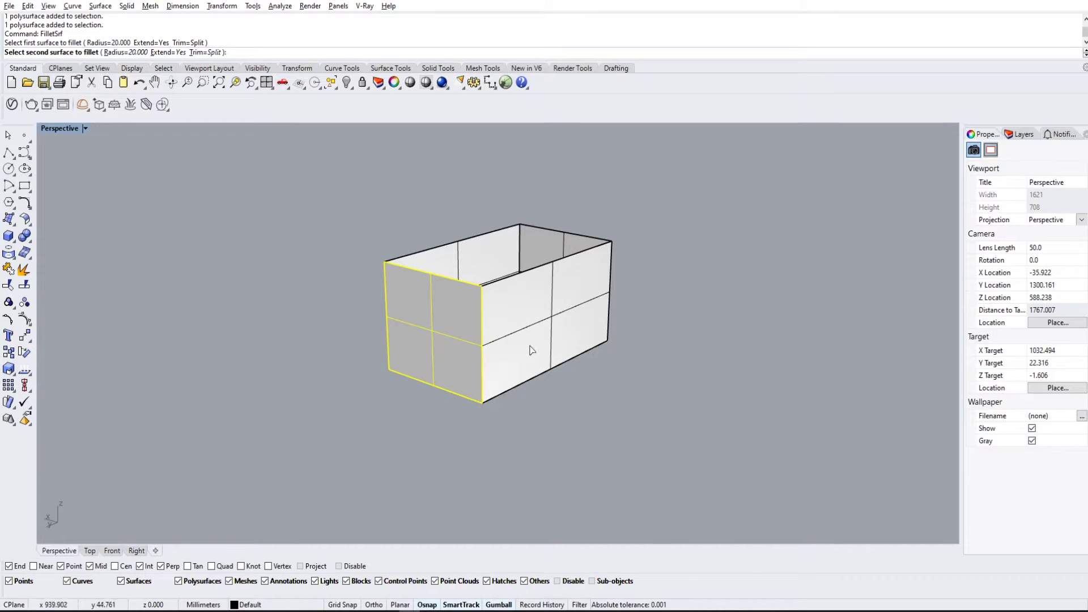
{"action": "right_click_drag", "start_coordinate": [530, 346], "coordinate": [421, 387]}
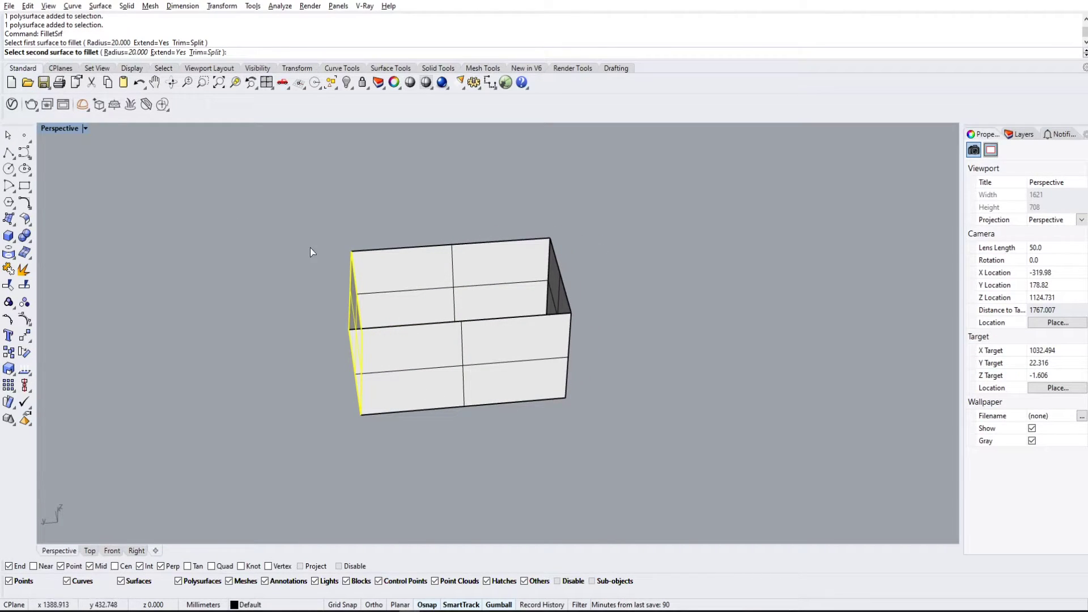
{"action": "left_click", "coordinate": [412, 344]}
Step: Select the new fillet surface and inspect how it sits inside the box corner
{"action": "right_click_drag", "start_coordinate": [412, 344], "coordinate": [675, 279]}
{"action": "scroll", "coordinate": [675, 279], "scroll_direction": "up", "scroll_amount": 2}
{"action": "left_click", "coordinate": [677, 262]}
{"action": "scroll", "coordinate": [651, 280], "scroll_direction": "down", "scroll_amount": 1}
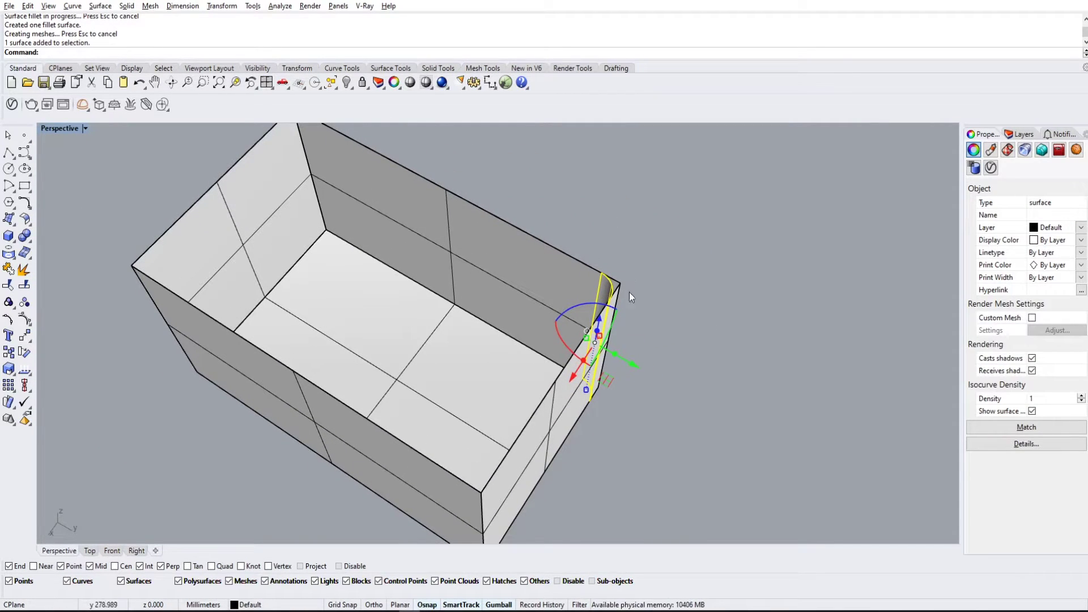
Step: Select the fillet surface, the split-off corner pieces and the remaining wall polysurface in turn to compare the separated parts
{"action": "left_click", "coordinate": [629, 280]}
{"action": "left_click", "coordinate": [616, 297]}
{"action": "left_click", "coordinate": [615, 280]}
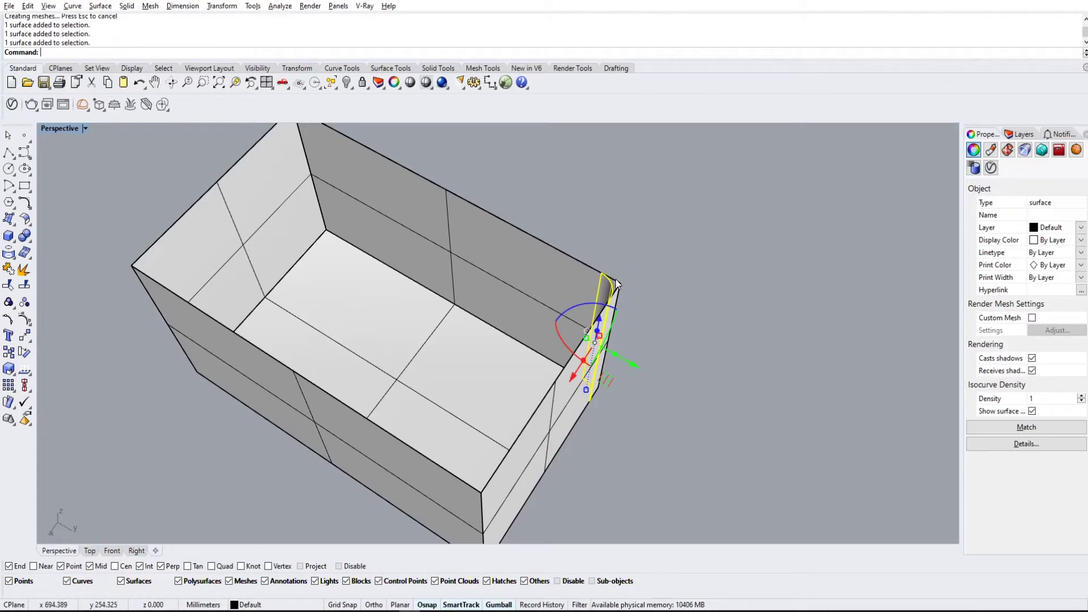
{"action": "left_click", "coordinate": [622, 290]}
{"action": "left_click", "coordinate": [590, 267]}
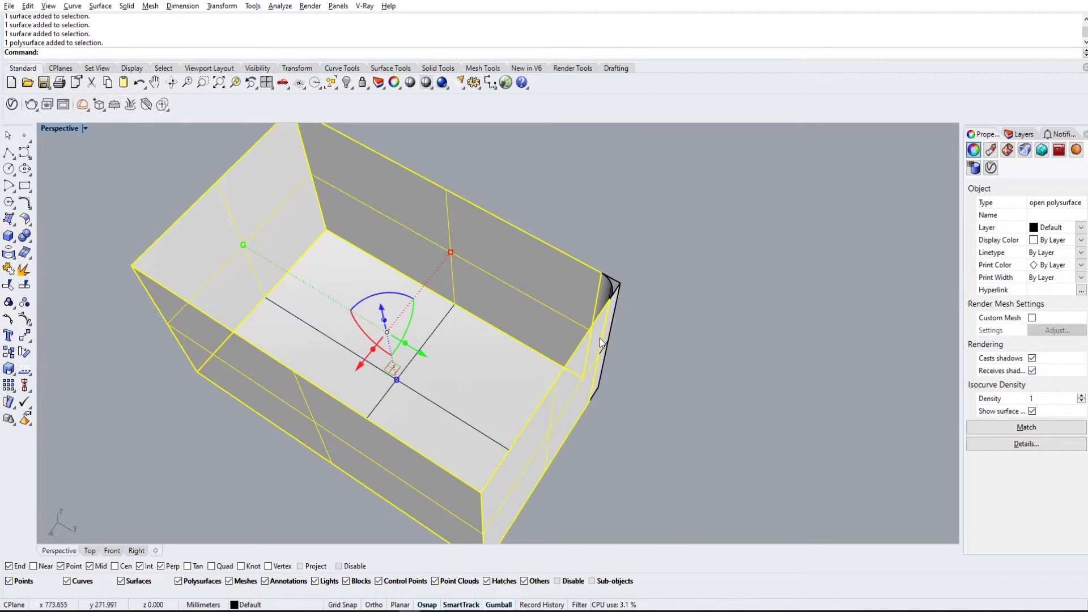
{"action": "left_click", "coordinate": [681, 281]}
{"action": "right_click_drag", "start_coordinate": [681, 281], "coordinate": [630, 270]}
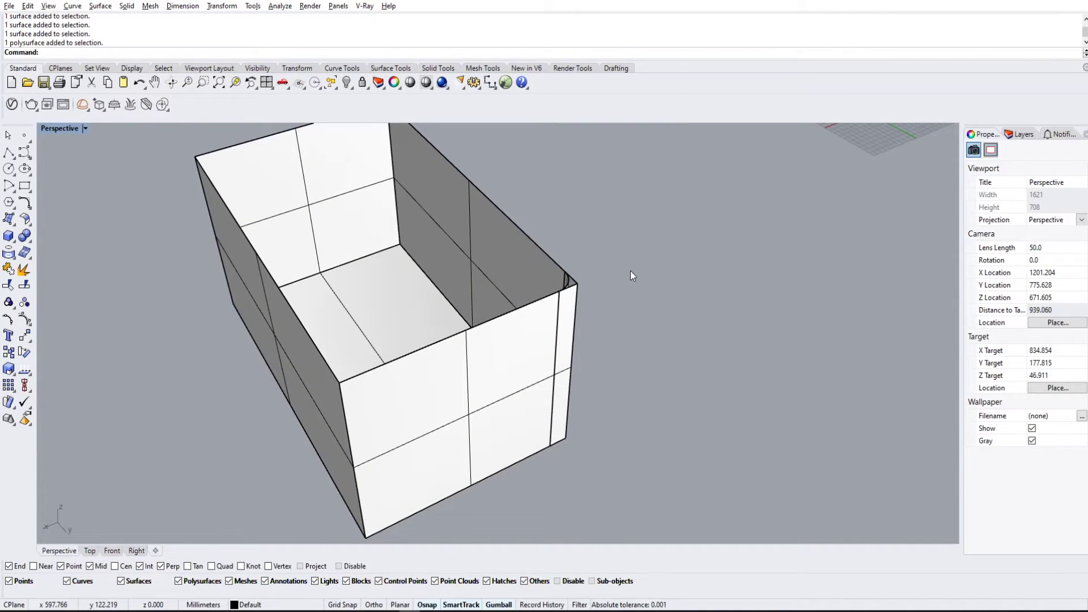
Step: Undo the split fillet and fillet the same wall corner with FilletSrf at radius 20 and Trim=Yes
{"action": "key", "text": "ctrl+z"}
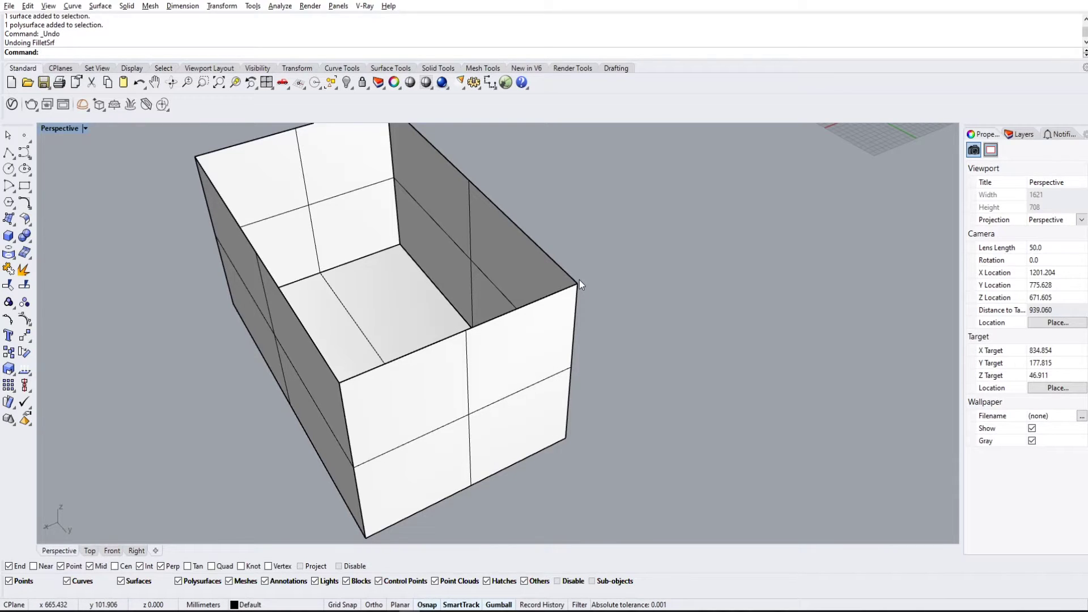
{"action": "key", "text": "Return"}
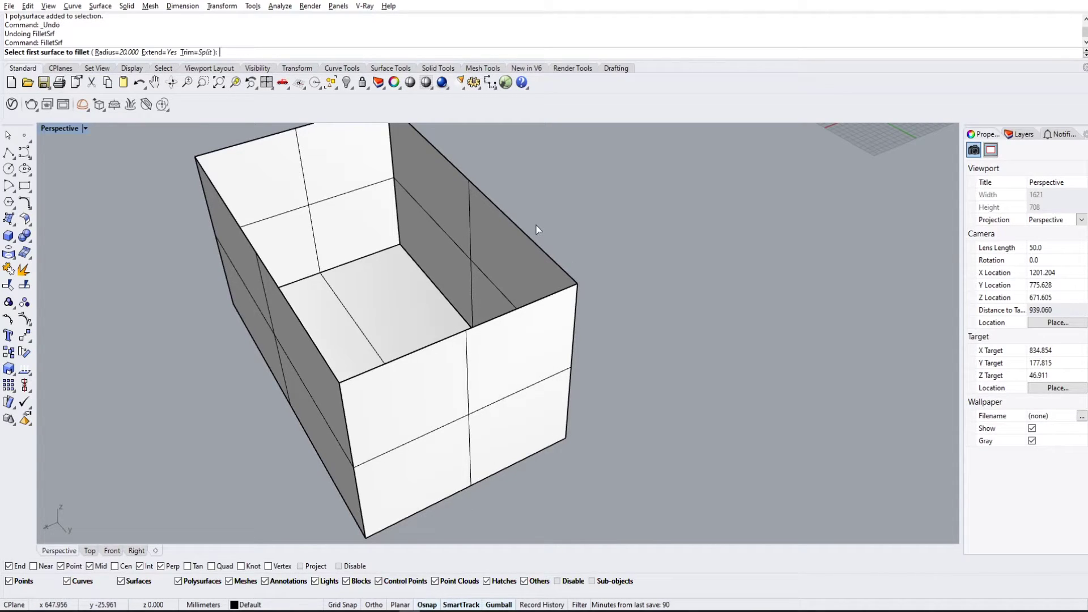
{"action": "right_click_drag", "start_coordinate": [397, 216], "coordinate": [361, 208]}
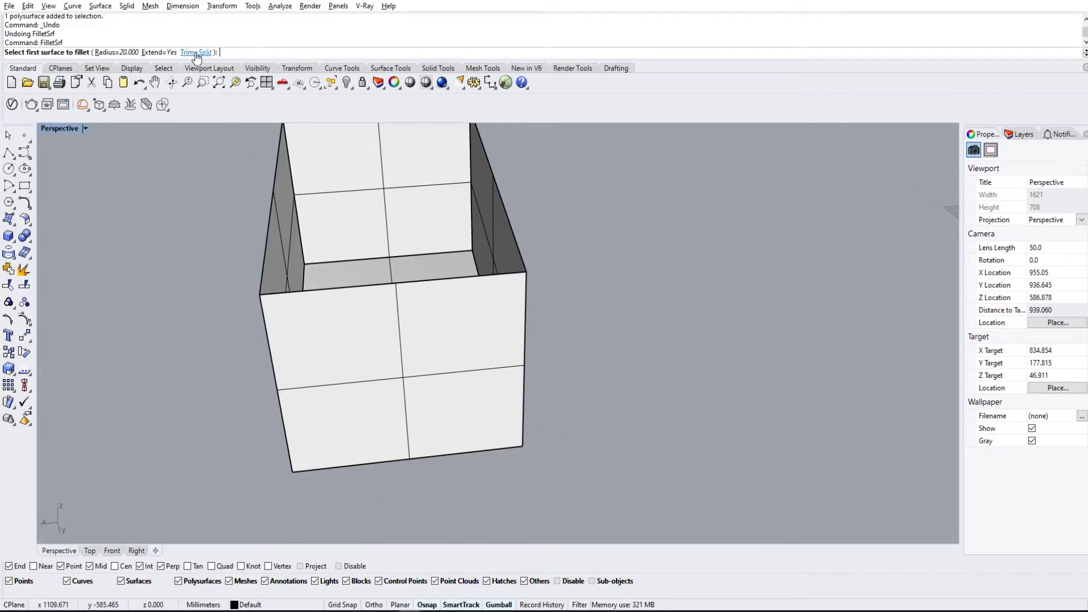
{"action": "left_click", "coordinate": [194, 53]}
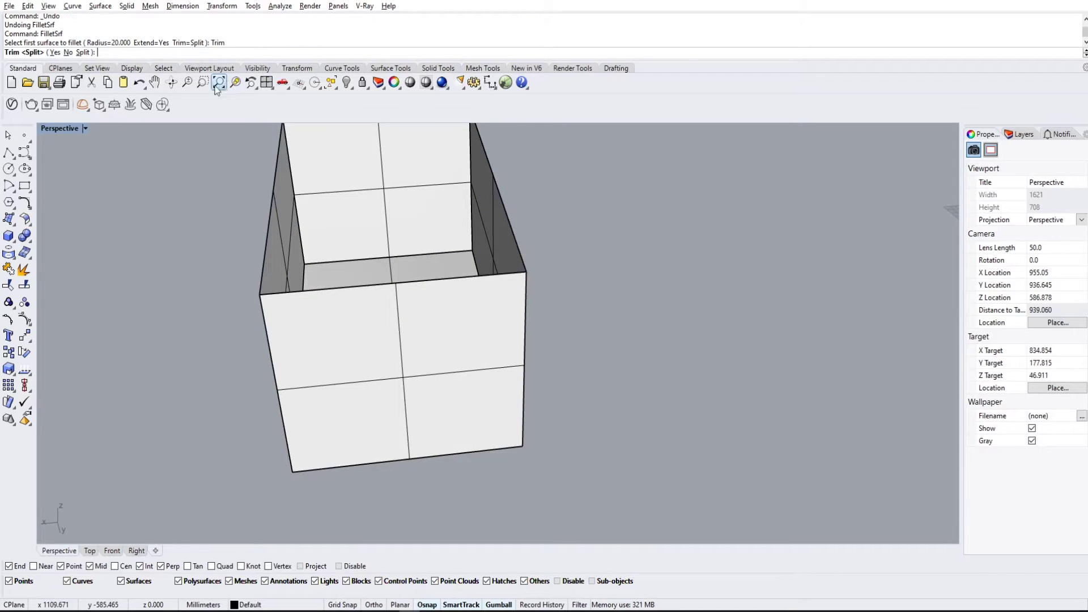
{"action": "left_click", "coordinate": [59, 53]}
{"action": "left_click", "coordinate": [507, 333]}
{"action": "right_click_drag", "start_coordinate": [577, 306], "coordinate": [446, 277]}
{"action": "left_click", "coordinate": [454, 277]}
{"action": "right_click_drag", "start_coordinate": [514, 291], "coordinate": [765, 335]}
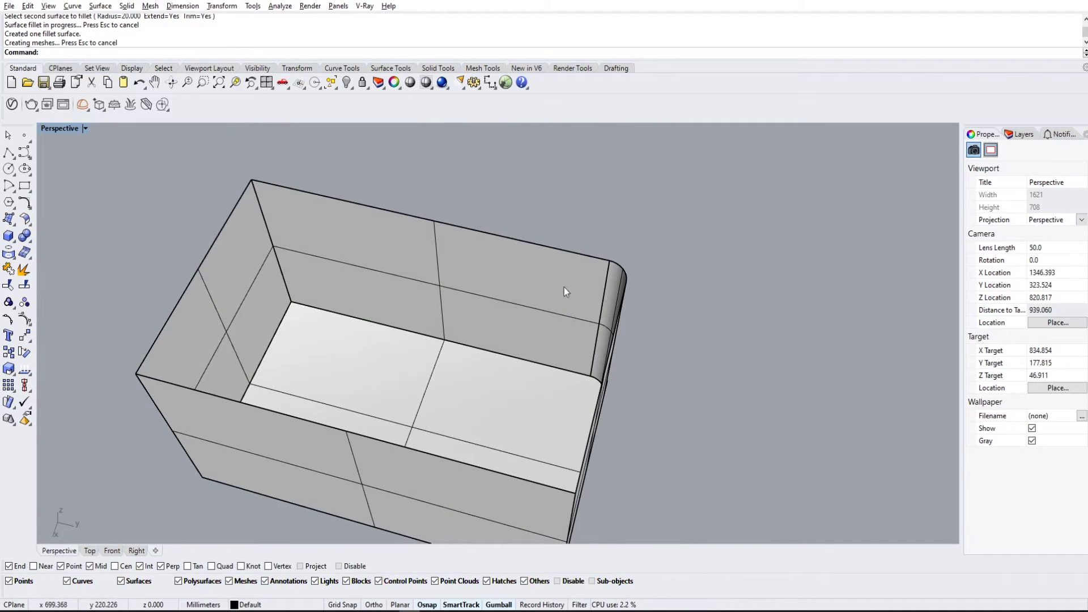
{"action": "right_click_drag", "start_coordinate": [676, 325], "coordinate": [533, 380]}
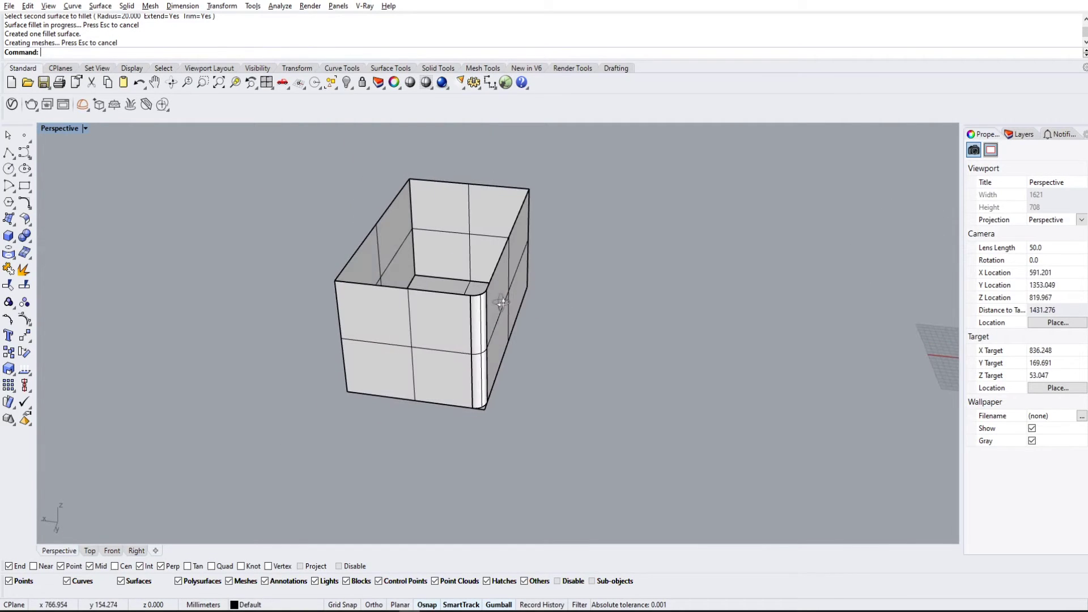
Step: Undo the trimmed fillet and fillet the same wall corner with radius 20 and Trim=No
{"action": "key", "text": "ctrl+z"}
{"action": "key", "text": "Return"}
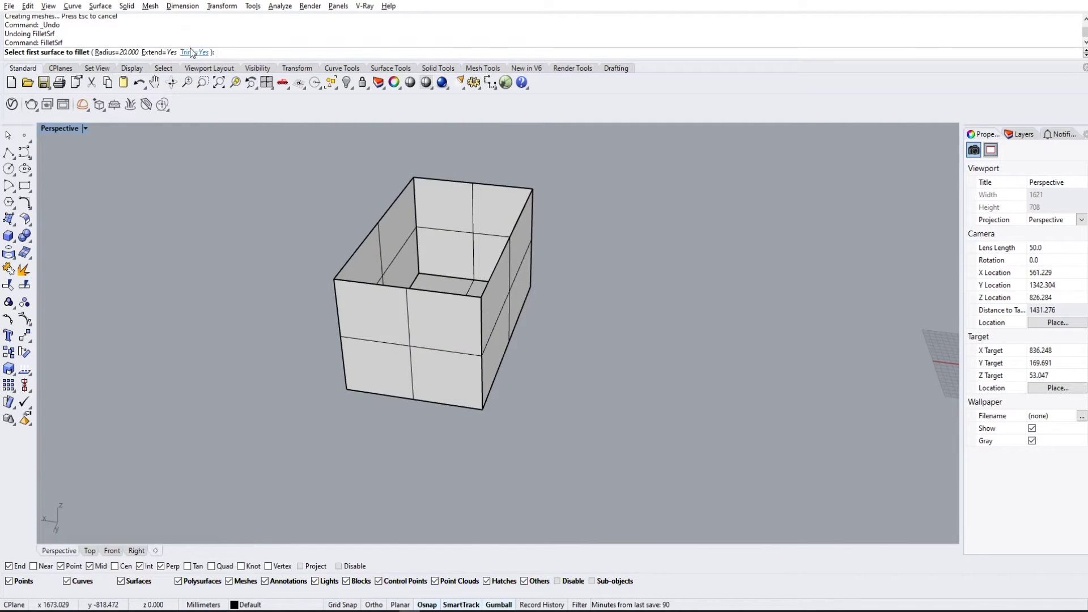
{"action": "left_click", "coordinate": [193, 53]}
{"action": "left_click", "coordinate": [66, 52]}
{"action": "right_click_drag", "start_coordinate": [406, 272], "coordinate": [607, 338]}
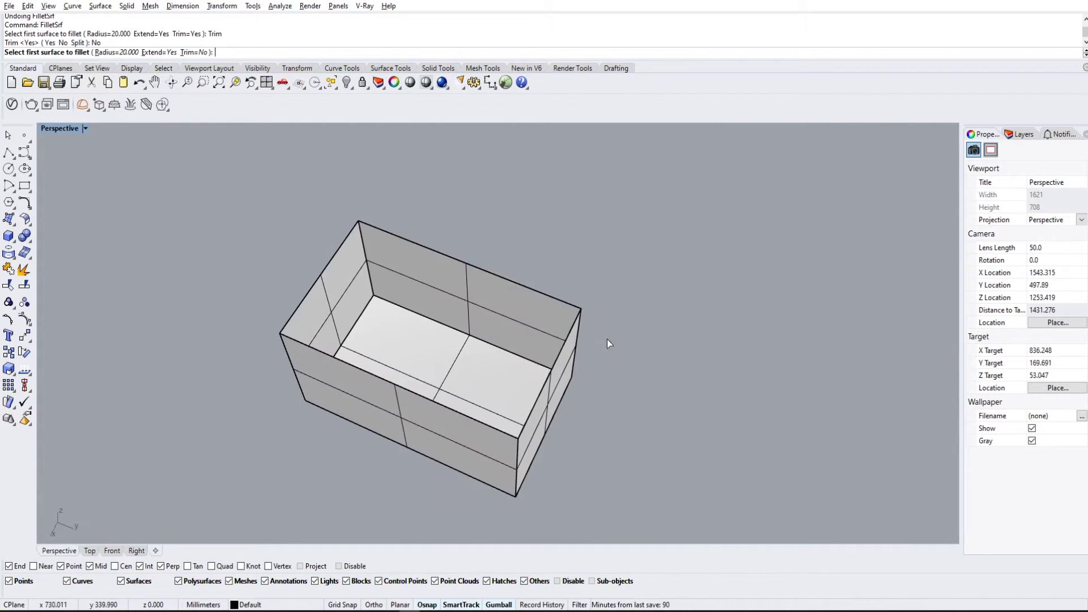
{"action": "left_click", "coordinate": [552, 304]}
{"action": "left_click", "coordinate": [558, 368]}
Step: Select the wall polysurface and examine how the original corner relates to the untrimmed fillet surface
{"action": "scroll", "coordinate": [553, 331], "scroll_direction": "up", "scroll_amount": 6}
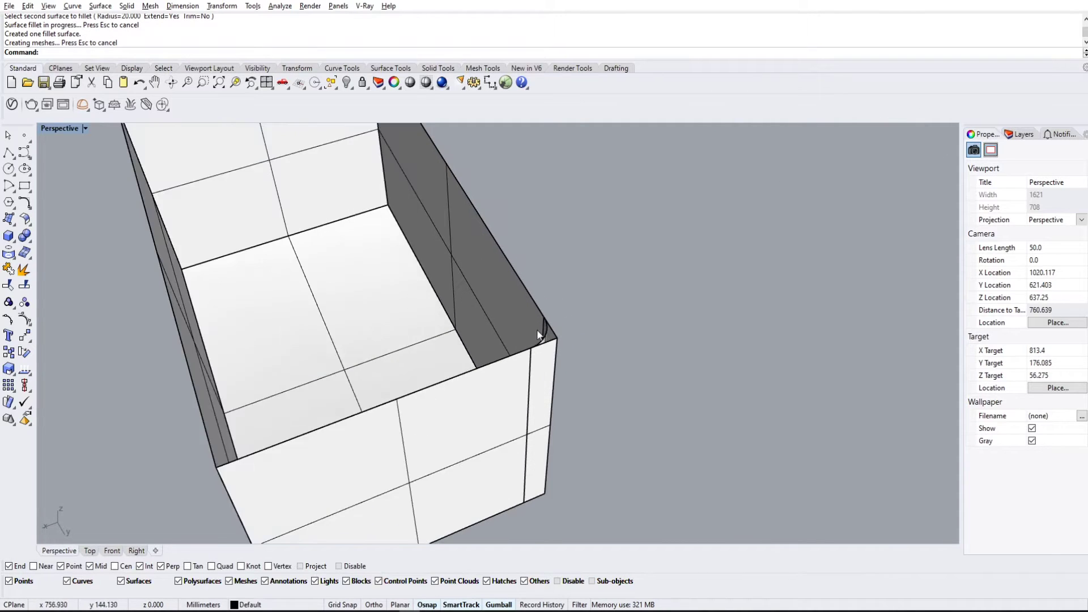
{"action": "left_click", "coordinate": [564, 380]}
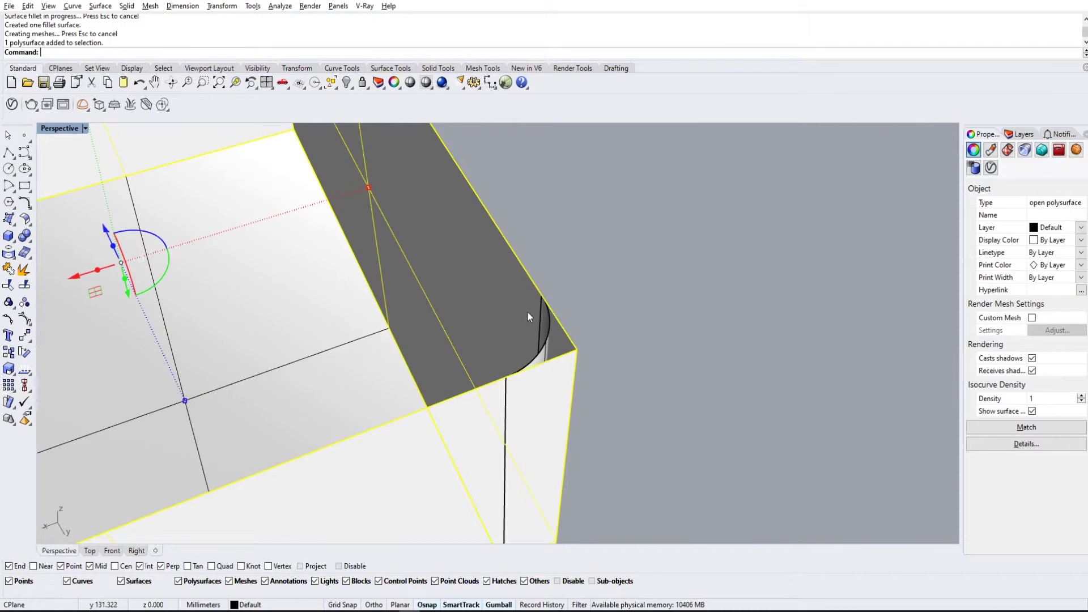
{"action": "scroll", "coordinate": [558, 334], "scroll_direction": "down", "scroll_amount": 8}
{"action": "right_click_drag", "start_coordinate": [555, 336], "coordinate": [600, 315]}
Step: Undo the untrimmed fillet and fillet the corner between the short and long walls with radius 20 and Trim=Split
{"action": "key", "text": "ctrl+z"}
{"action": "key", "text": "Return"}
{"action": "left_click", "coordinate": [202, 52]}
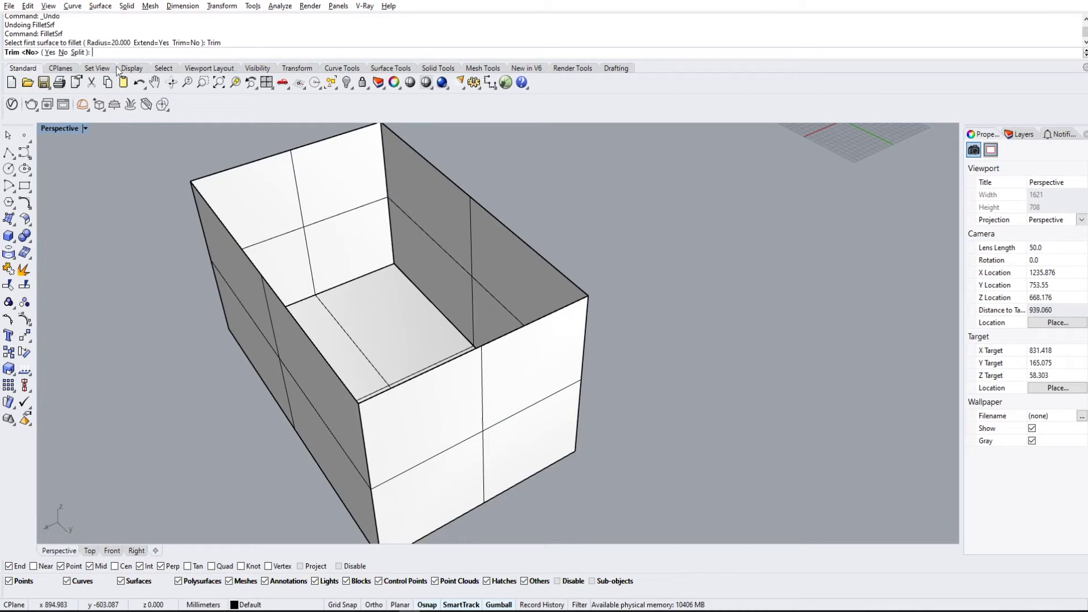
{"action": "left_click", "coordinate": [78, 52]}
{"action": "scroll", "coordinate": [85, 66], "scroll_direction": "down", "scroll_amount": 1}
{"action": "left_click", "coordinate": [541, 248]}
{"action": "left_click", "coordinate": [568, 338]}
Step: Repeat FilletSrf at the already filleted corner with radius 20 and Trim=Split
{"action": "right_click", "coordinate": [567, 338]}
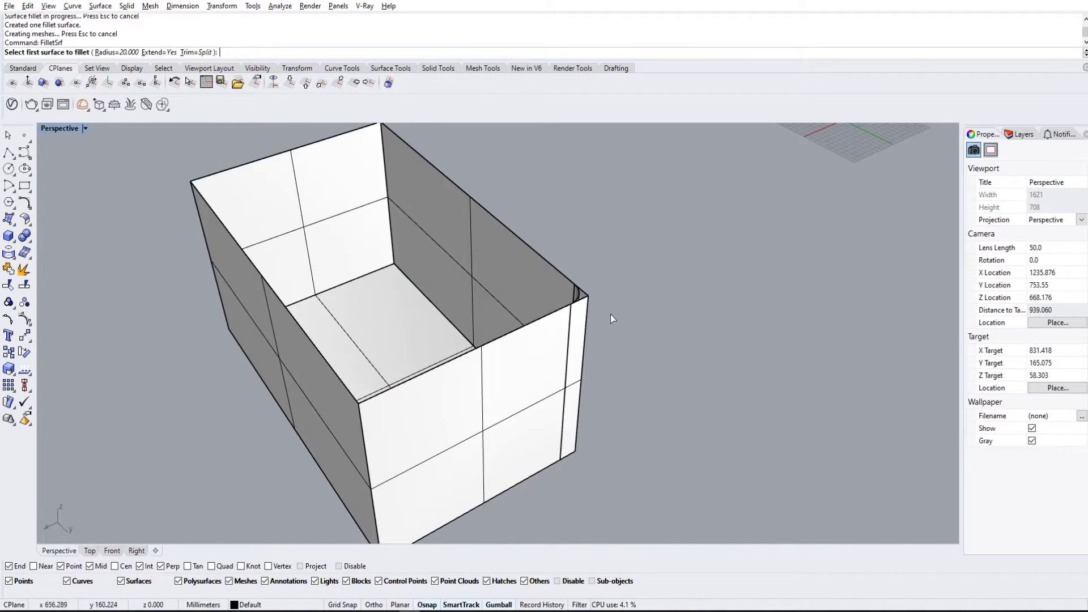
{"action": "scroll", "coordinate": [594, 308], "scroll_direction": "up", "scroll_amount": 4}
{"action": "left_click", "coordinate": [573, 310]}
{"action": "scroll", "coordinate": [570, 310], "scroll_direction": "up", "scroll_amount": 4}
{"action": "left_click", "coordinate": [583, 280]}
{"action": "scroll", "coordinate": [583, 281], "scroll_direction": "down", "scroll_amount": 5}
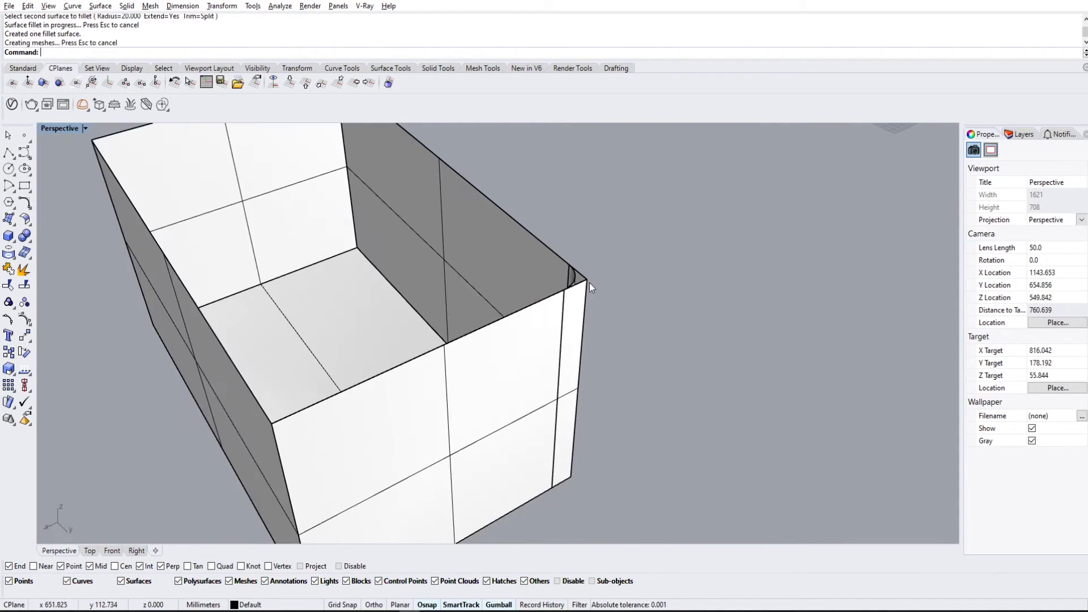
Step: Check the overlapping fillet surfaces at the corner and undo the repeated fillet
{"action": "scroll", "coordinate": [593, 283], "scroll_direction": "up", "scroll_amount": 5}
{"action": "left_click", "coordinate": [559, 277]}
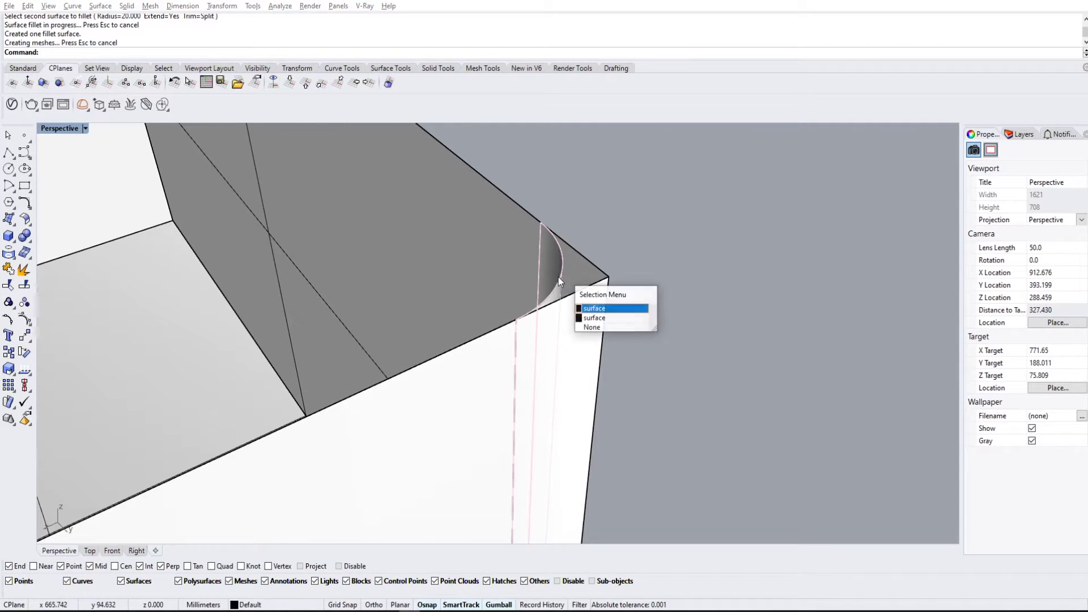
{"action": "left_click", "coordinate": [591, 327]}
{"action": "scroll", "coordinate": [608, 231], "scroll_direction": "down", "scroll_amount": 5}
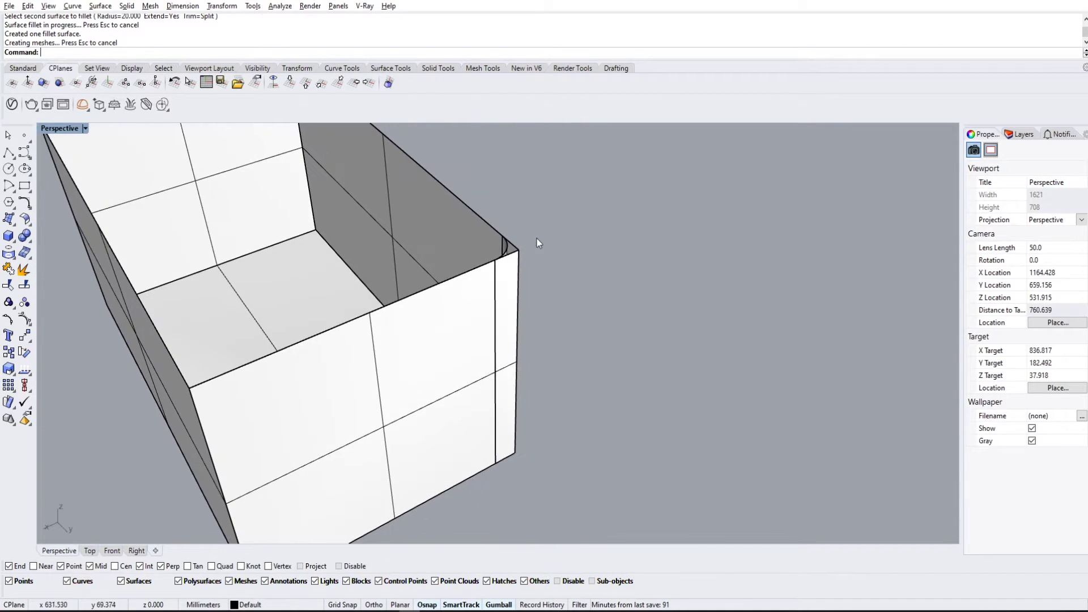
{"action": "key", "text": "ctrl+z"}
Step: Select the wall polysurface, the split-off corner strips and the fillet surface one by one to inspect the Split result
{"action": "left_click", "coordinate": [452, 283]}
{"action": "left_click", "coordinate": [511, 271]}
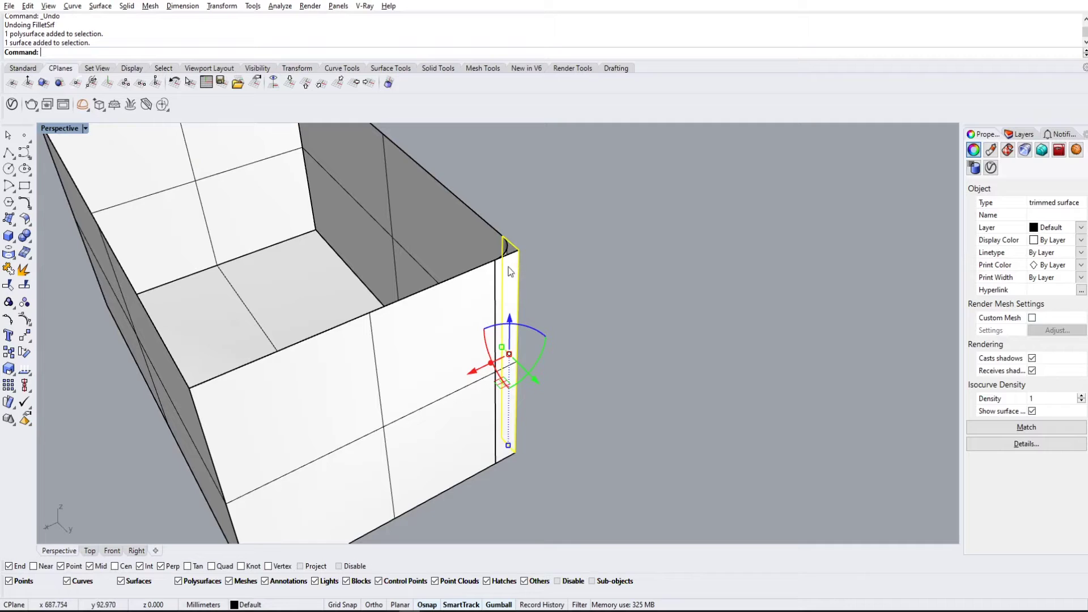
{"action": "left_click", "coordinate": [452, 208]}
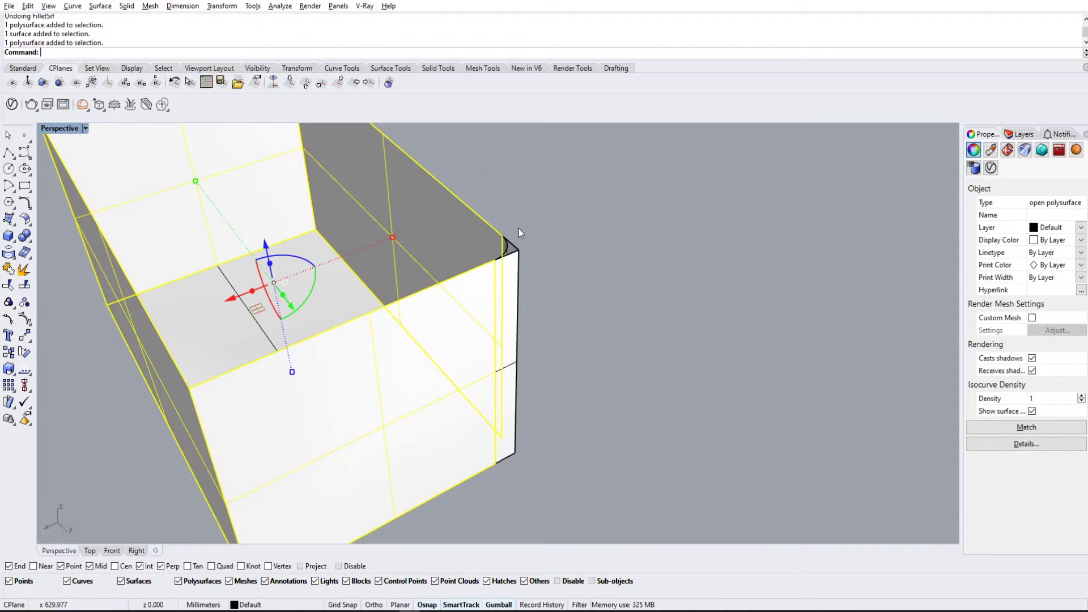
{"action": "left_click", "coordinate": [556, 258]}
{"action": "scroll", "coordinate": [508, 259], "scroll_direction": "up", "scroll_amount": 2}
{"action": "left_click", "coordinate": [509, 271]}
{"action": "left_click", "coordinate": [510, 246]}
{"action": "left_click", "coordinate": [551, 234]}
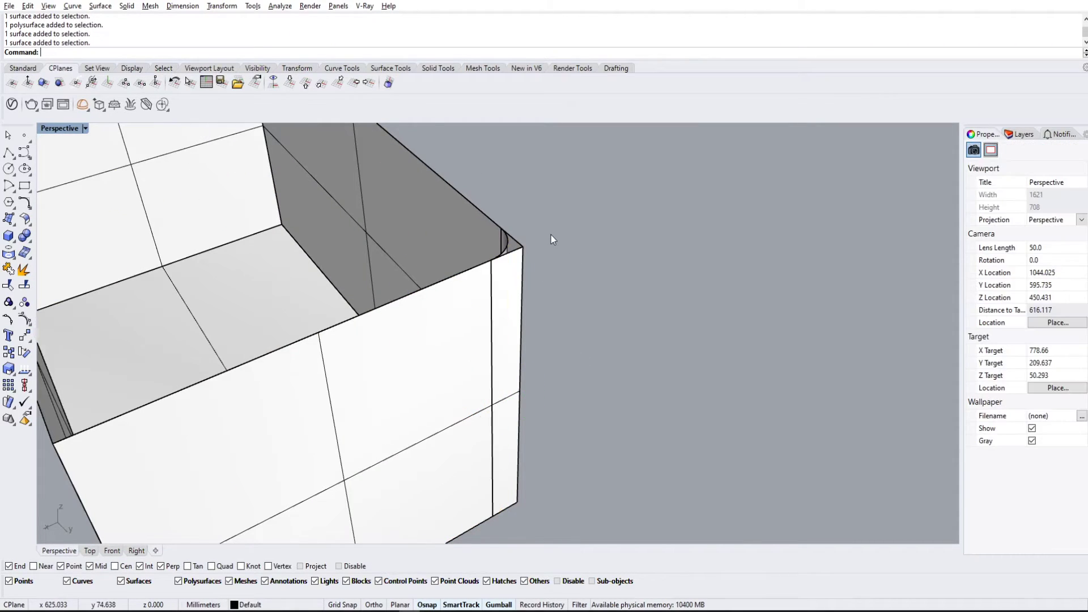
Step: Undo the split fillet and round the corner between the short and long walls with radius 20 and Trim=Yes
{"action": "key", "text": "ctrl+z"}
{"action": "scroll", "coordinate": [571, 231], "scroll_direction": "down", "scroll_amount": 5}
{"action": "left_click", "coordinate": [561, 279]}
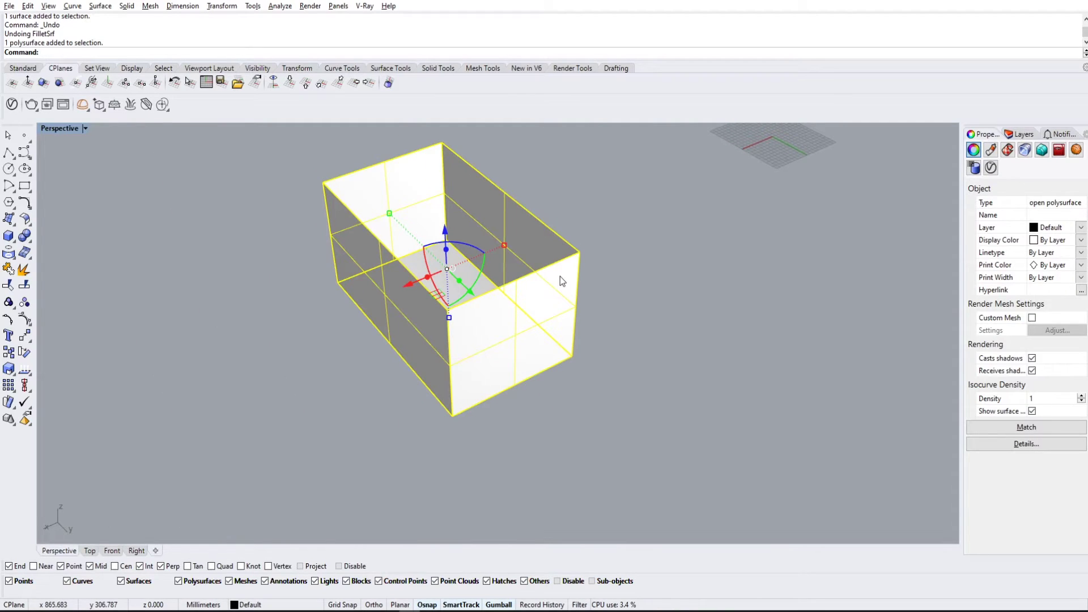
{"action": "key", "text": "Return"}
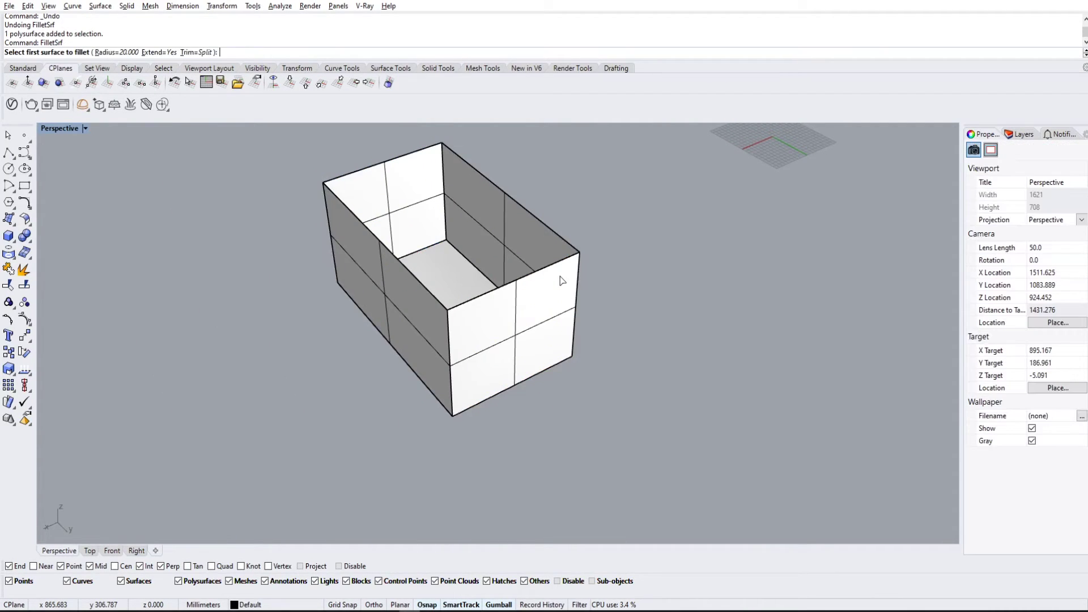
{"action": "left_click", "coordinate": [560, 276]}
{"action": "left_click", "coordinate": [218, 52]}
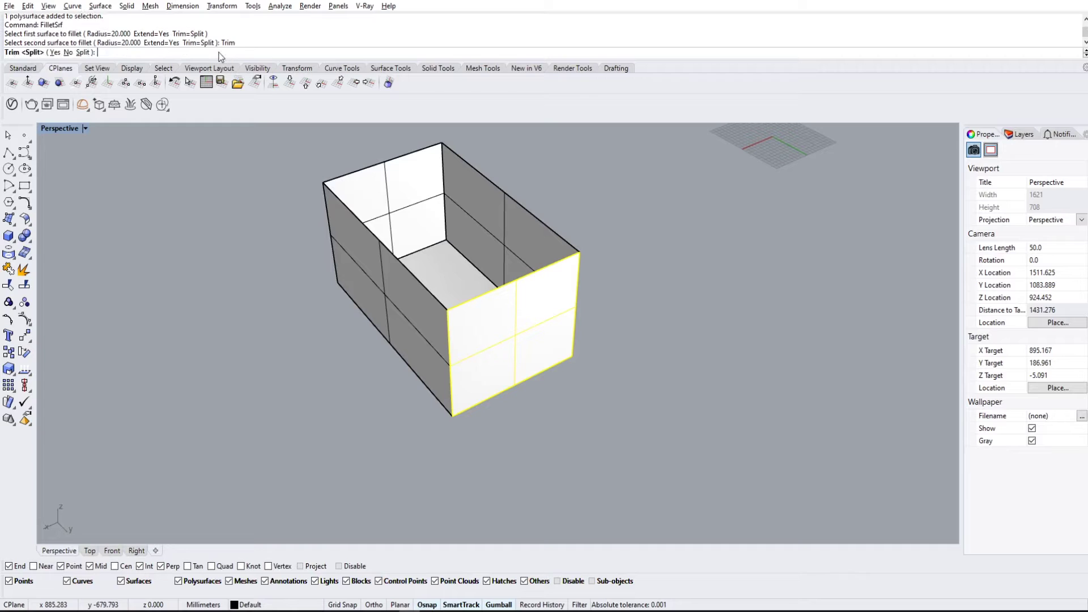
{"action": "left_click", "coordinate": [54, 52]}
{"action": "left_click", "coordinate": [561, 238]}
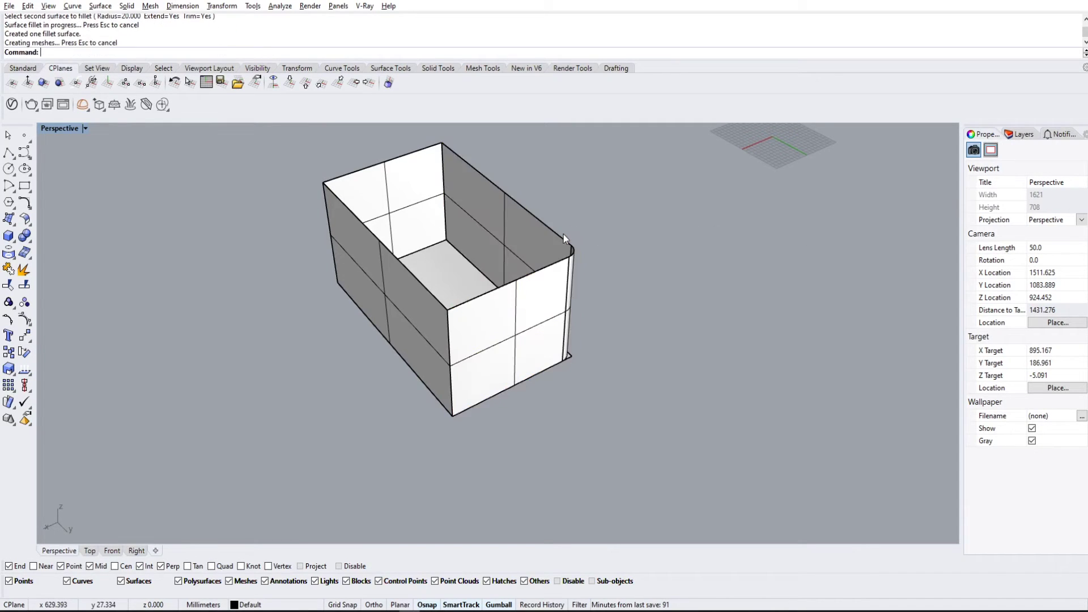
Step: Select the floor surface and examine its corner at the base of the rounded wall fillet
{"action": "scroll", "coordinate": [569, 233], "scroll_direction": "down", "scroll_amount": 6}
{"action": "right_click_drag", "start_coordinate": [672, 253], "coordinate": [541, 281]}
{"action": "scroll", "coordinate": [534, 358], "scroll_direction": "up", "scroll_amount": 10}
{"action": "scroll", "coordinate": [557, 411], "scroll_direction": "up", "scroll_amount": 4}
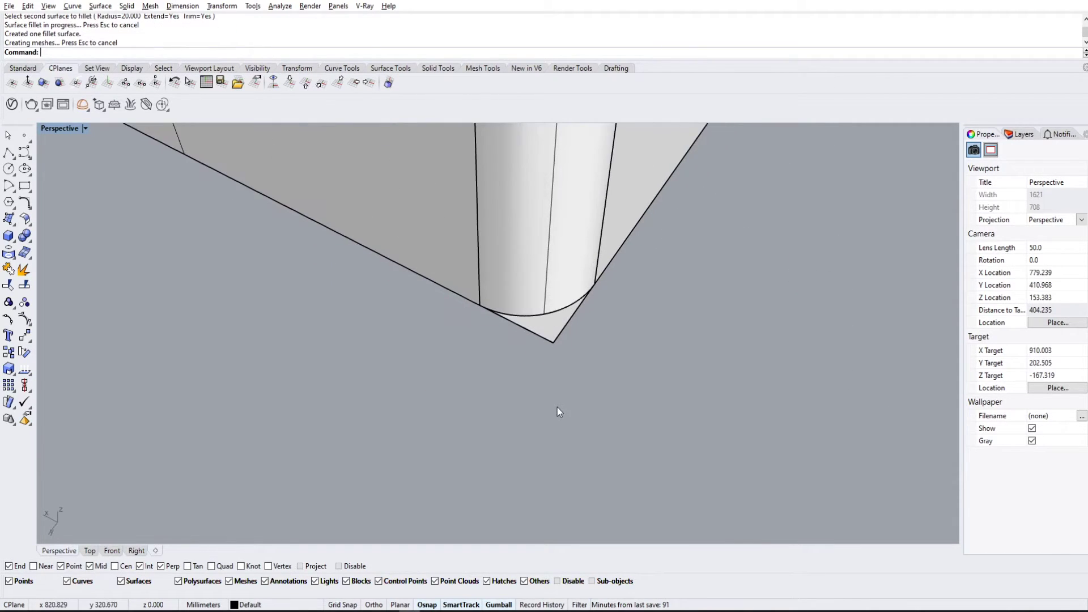
{"action": "left_click", "coordinate": [541, 333]}
{"action": "scroll", "coordinate": [539, 335], "scroll_direction": "down", "scroll_amount": 5}
{"action": "right_click_drag", "start_coordinate": [566, 355], "coordinate": [631, 319]}
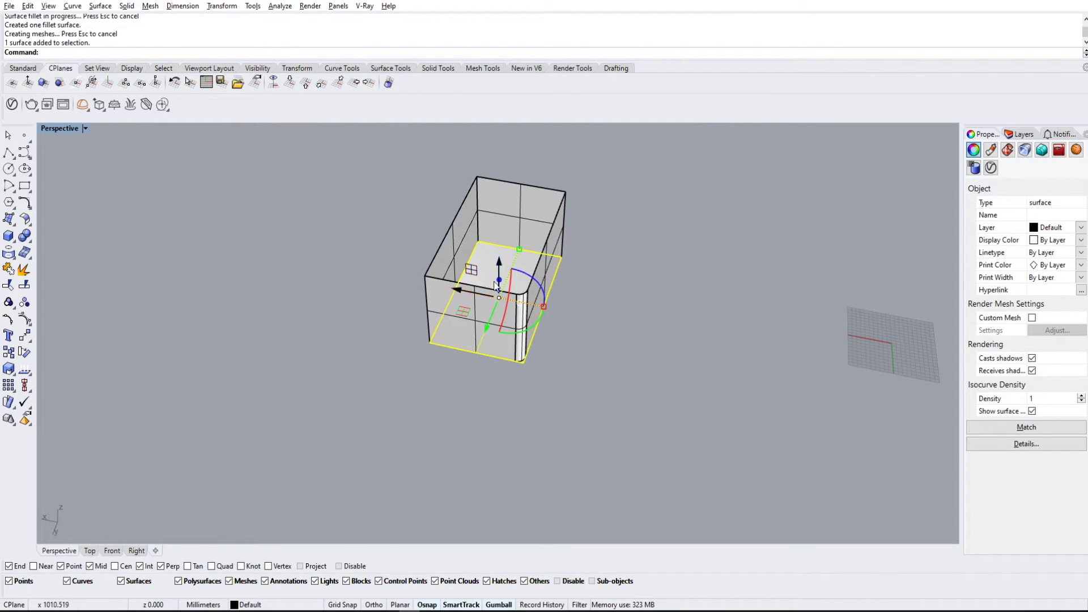
{"action": "scroll", "coordinate": [517, 313], "scroll_direction": "up", "scroll_amount": 4}
{"action": "scroll", "coordinate": [556, 432], "scroll_direction": "up", "scroll_amount": 5}
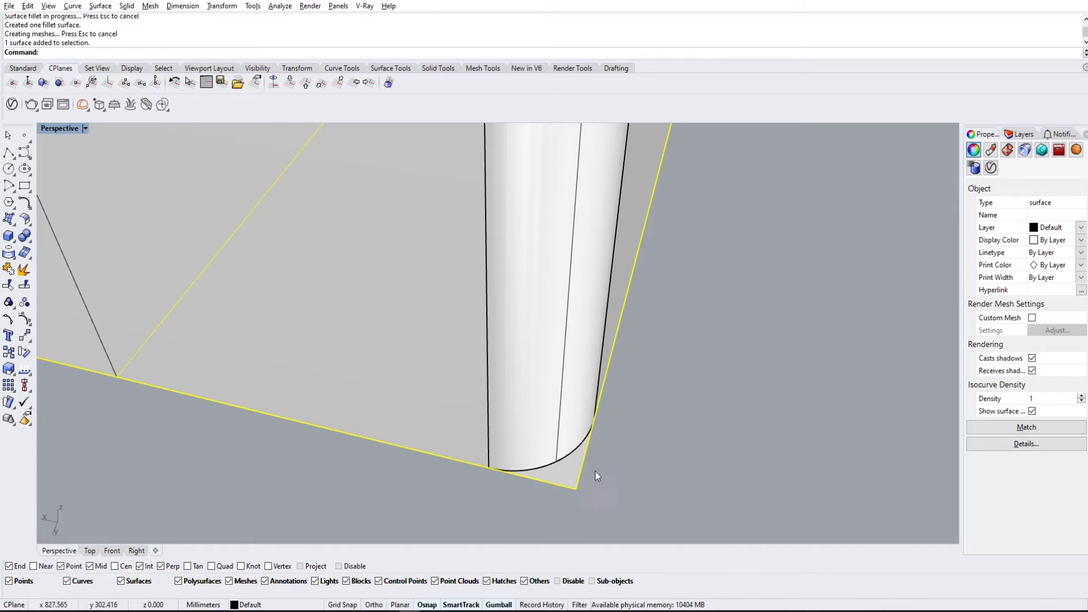
{"action": "scroll", "coordinate": [555, 454], "scroll_direction": "down", "scroll_amount": 6}
Step: Trim the floor's corner outside the rounded wall, using the fillet surface as the cutting object
{"action": "left_click", "coordinate": [543, 446]}
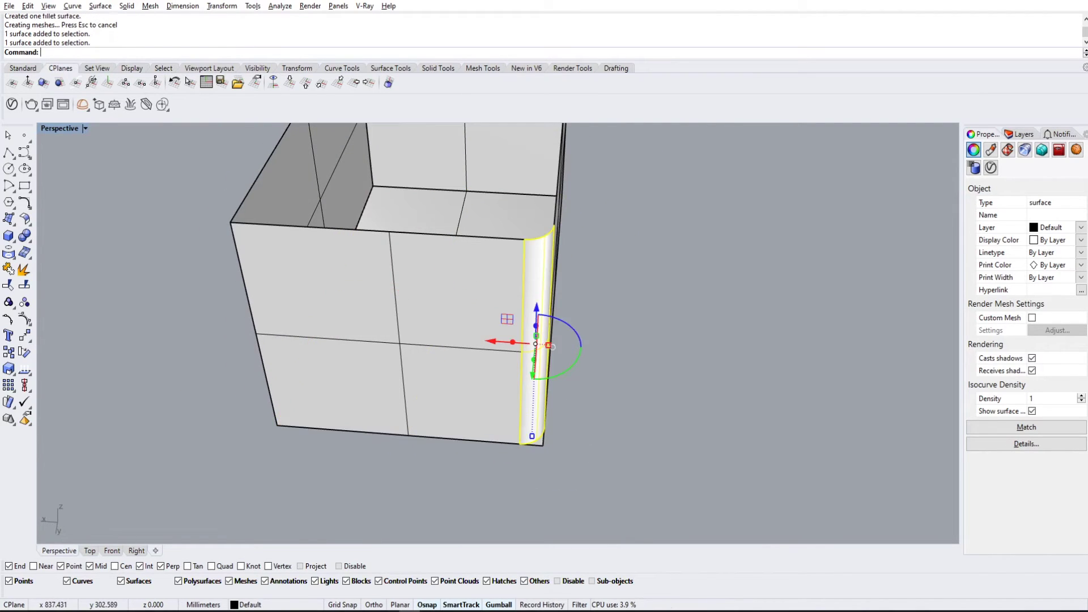
{"action": "type", "text": "T"}
{"action": "key", "text": "Return"}
{"action": "scroll", "coordinate": [544, 450], "scroll_direction": "up", "scroll_amount": 5}
{"action": "left_click", "coordinate": [530, 429]}
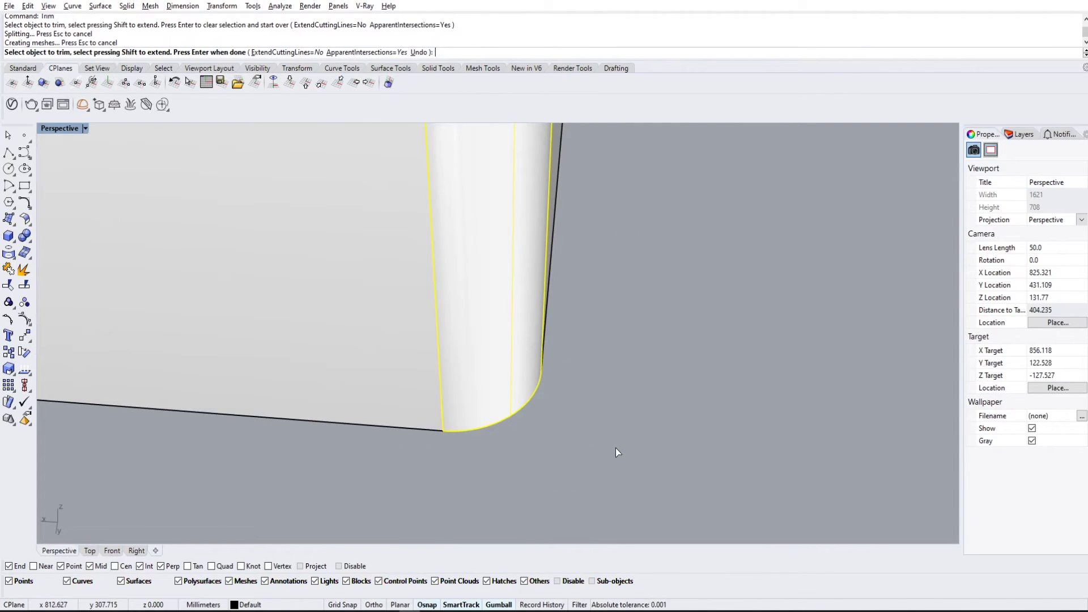
{"action": "key", "text": "Return"}
Step: Select all the parts of the box and join them into one polysurface
{"action": "scroll", "coordinate": [537, 425], "scroll_direction": "down", "scroll_amount": 5}
{"action": "scroll", "coordinate": [538, 422], "scroll_direction": "down", "scroll_amount": 9}
{"action": "right_click_drag", "start_coordinate": [585, 441], "coordinate": [641, 336]}
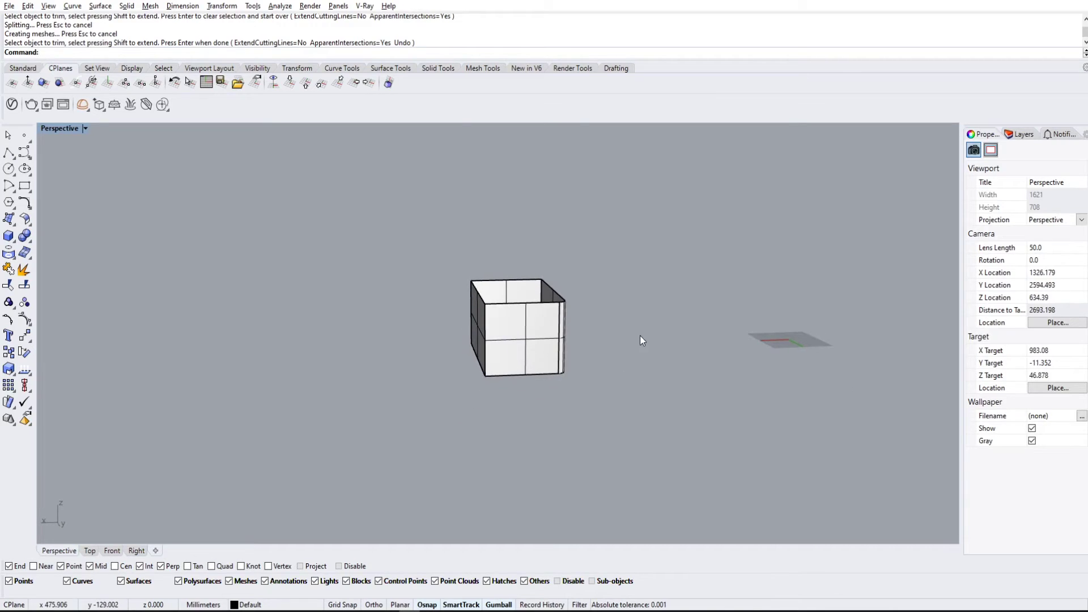
{"action": "left_click_drag", "start_coordinate": [640, 336], "coordinate": [399, 196]}
{"action": "left_click", "coordinate": [399, 196]}
{"action": "right_click_drag", "start_coordinate": [584, 286], "coordinate": [561, 244]}
{"action": "left_click_drag", "start_coordinate": [595, 385], "coordinate": [402, 222]}
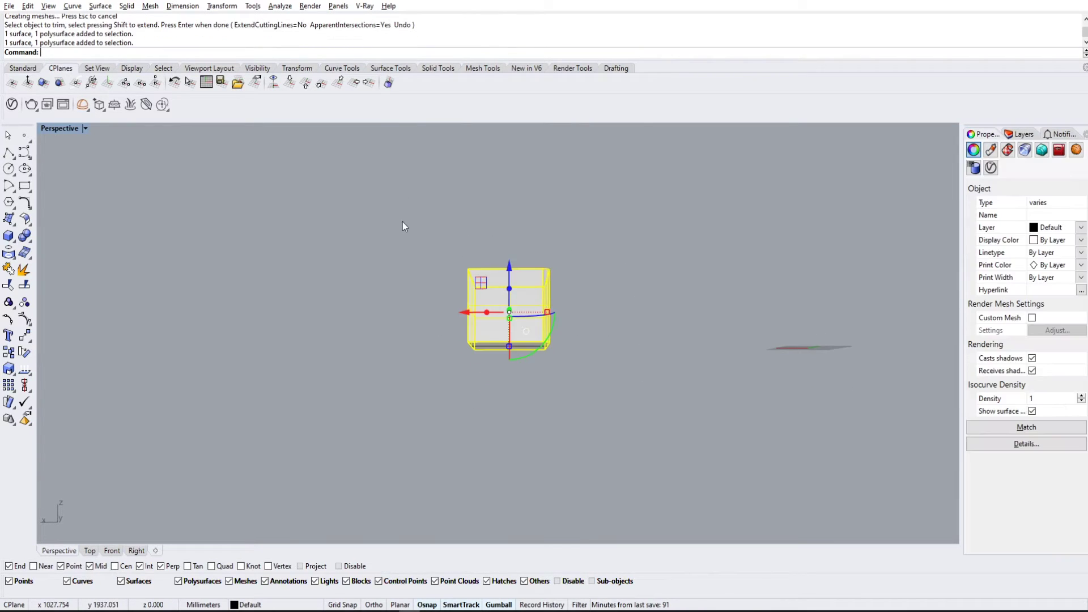
{"action": "type", "text": "join"}
{"action": "key", "text": "Return"}
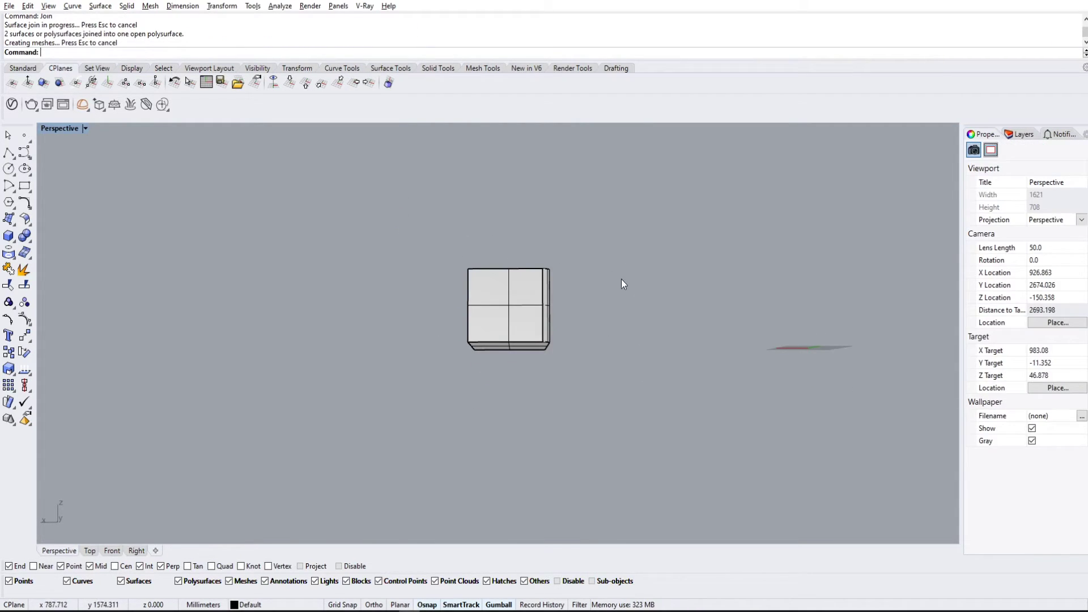
Step: Thicken the joined box with OffsetSrf at distance 10, using Corner=Sharp, Solid=Yes, DeleteInput=Yes and FlipAll to set the offset direction
{"action": "right_click_drag", "start_coordinate": [622, 282], "coordinate": [475, 400]}
{"action": "left_click", "coordinate": [530, 322]}
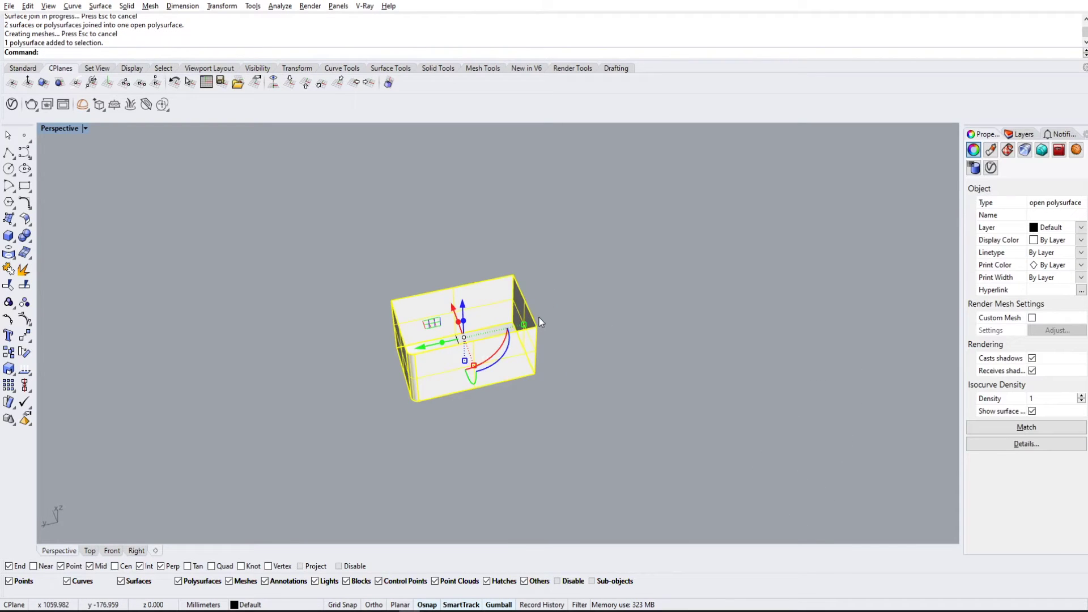
{"action": "type", "text": "OffsetSrf"}
{"action": "key", "text": "Return"}
{"action": "type", "text": "f"}
{"action": "key", "text": "Return"}
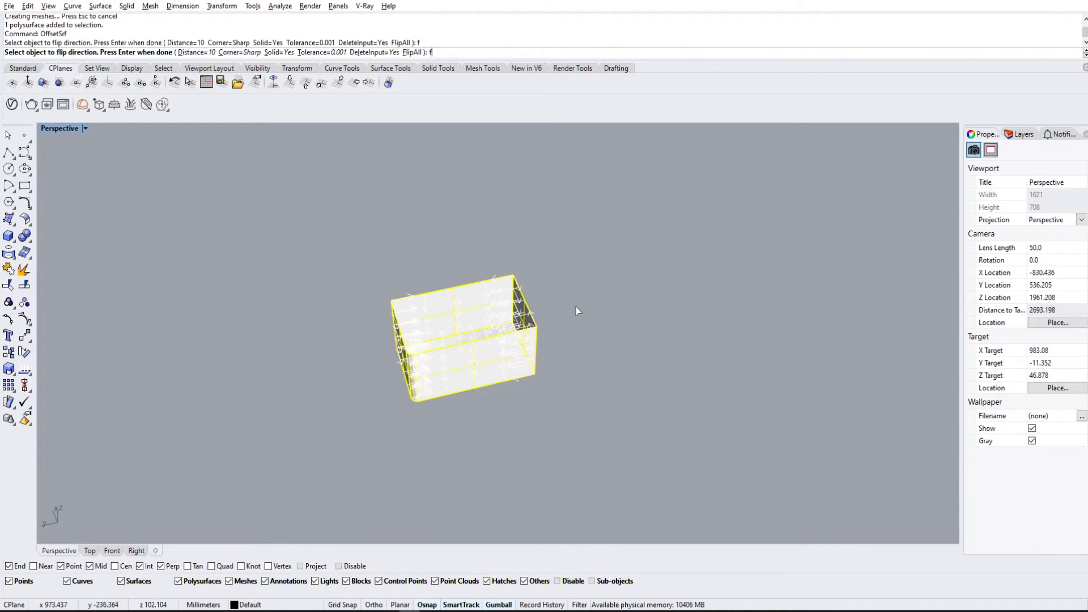
{"action": "key", "text": "Return"}
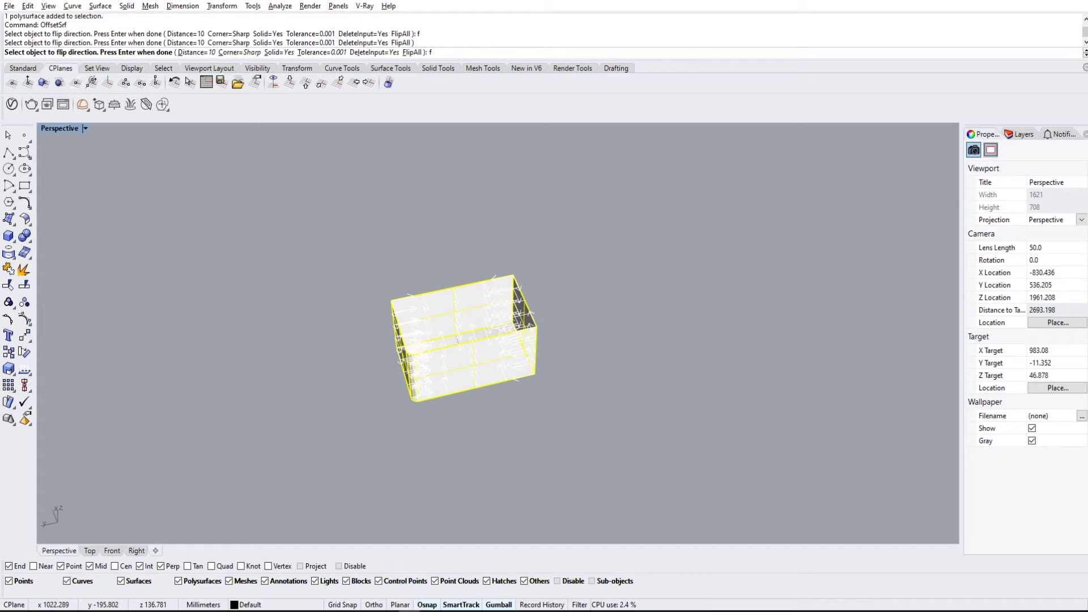
{"action": "key", "text": "Return"}
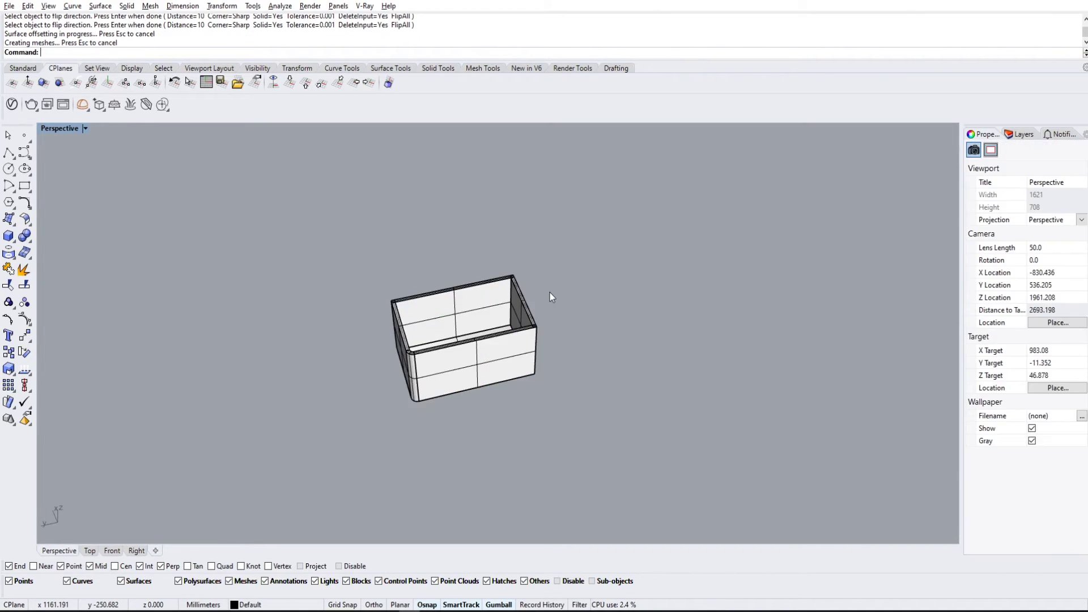
Step: Round one sharp outer vertical corner of the thickened box with FilletEdge, using radius 10 and RailType=RollingBall
{"action": "right_click_drag", "start_coordinate": [550, 292], "coordinate": [587, 315], "text": "shift"}
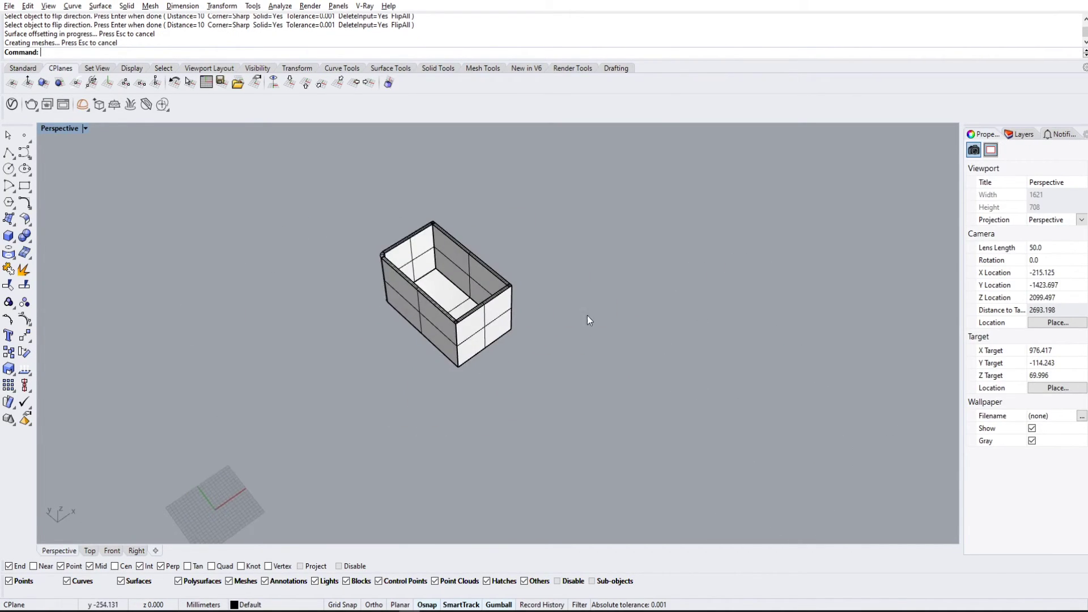
{"action": "scroll", "coordinate": [518, 283], "scroll_direction": "up", "scroll_amount": 12}
{"action": "right_click_drag", "start_coordinate": [471, 278], "coordinate": [615, 352], "text": "shift"}
{"action": "right_click_drag", "start_coordinate": [675, 389], "coordinate": [586, 314]}
{"action": "scroll", "coordinate": [584, 387], "scroll_direction": "down", "scroll_amount": 6}
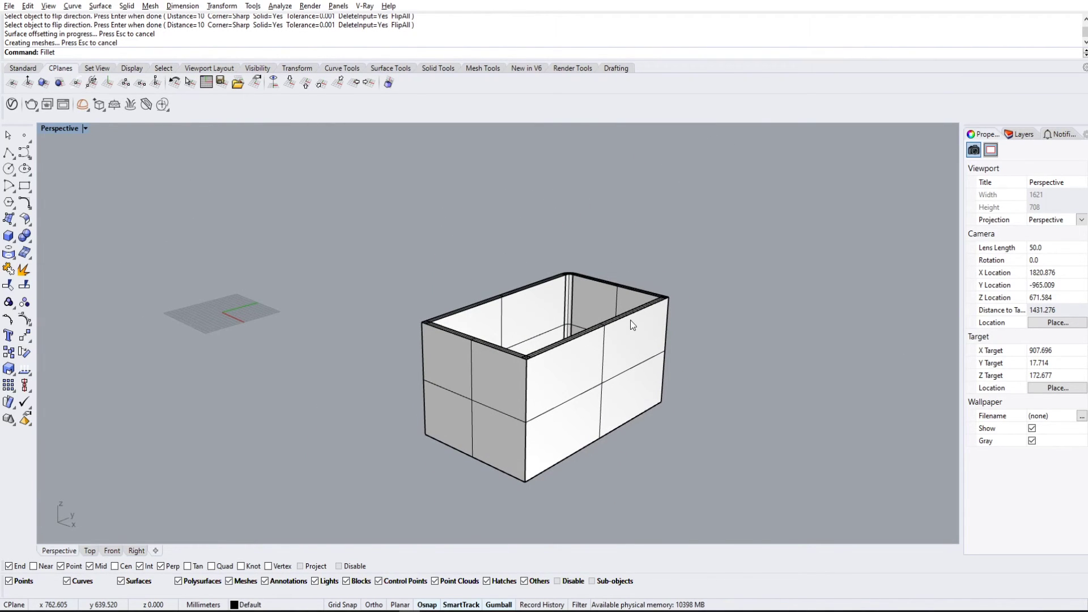
{"action": "type", "text": "Edge"}
{"action": "key", "text": "Return"}
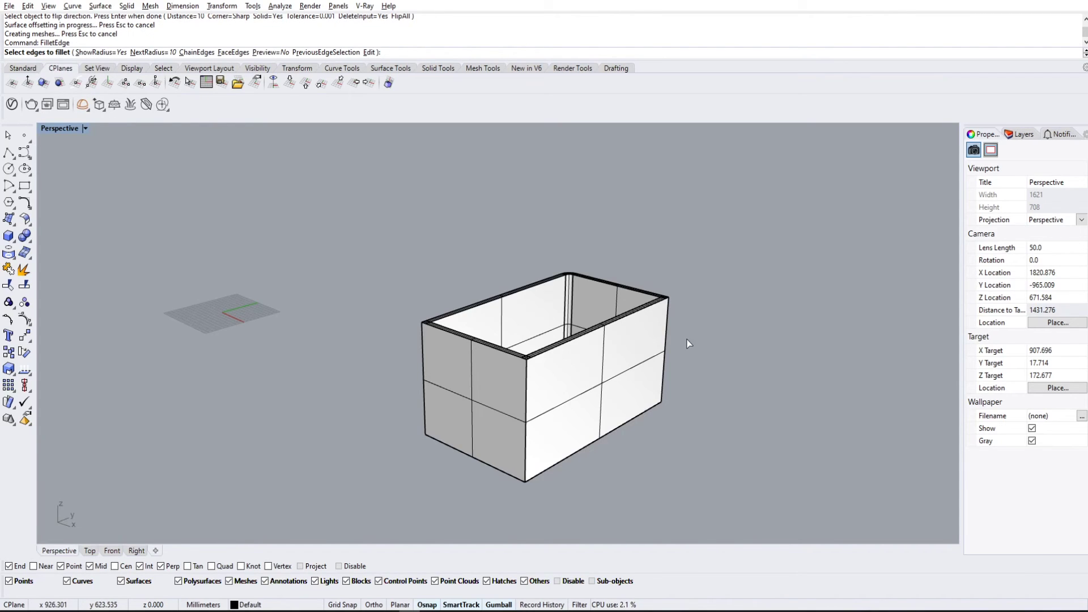
{"action": "right_click_drag", "start_coordinate": [706, 467], "coordinate": [656, 392], "text": "shift"}
{"action": "right_click_drag", "start_coordinate": [656, 391], "coordinate": [691, 399]}
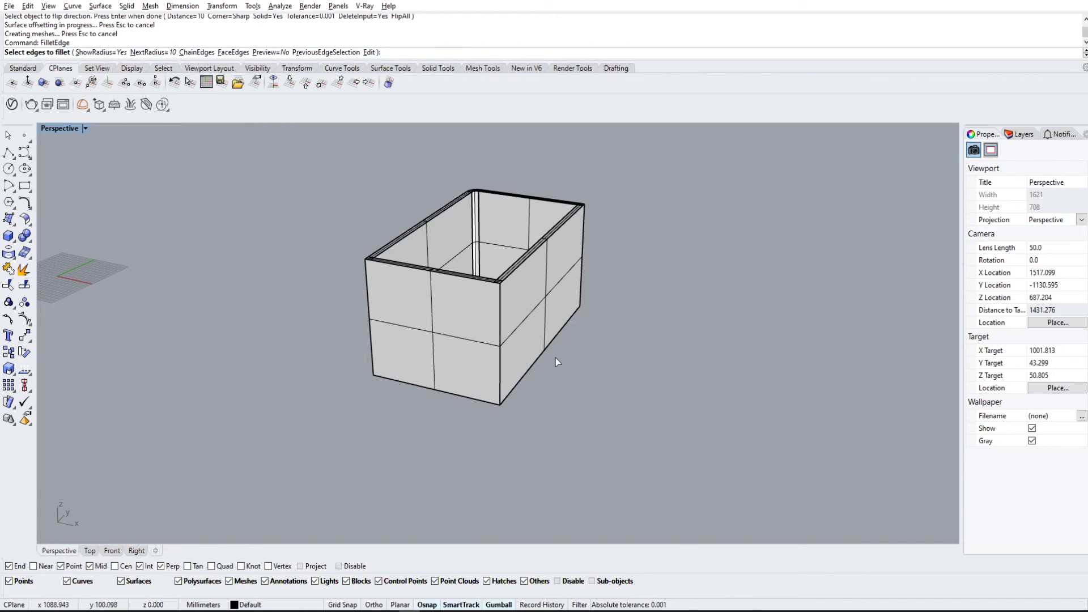
{"action": "left_click", "coordinate": [497, 340]}
{"action": "key", "text": "Return"}
{"action": "key", "text": "Return"}
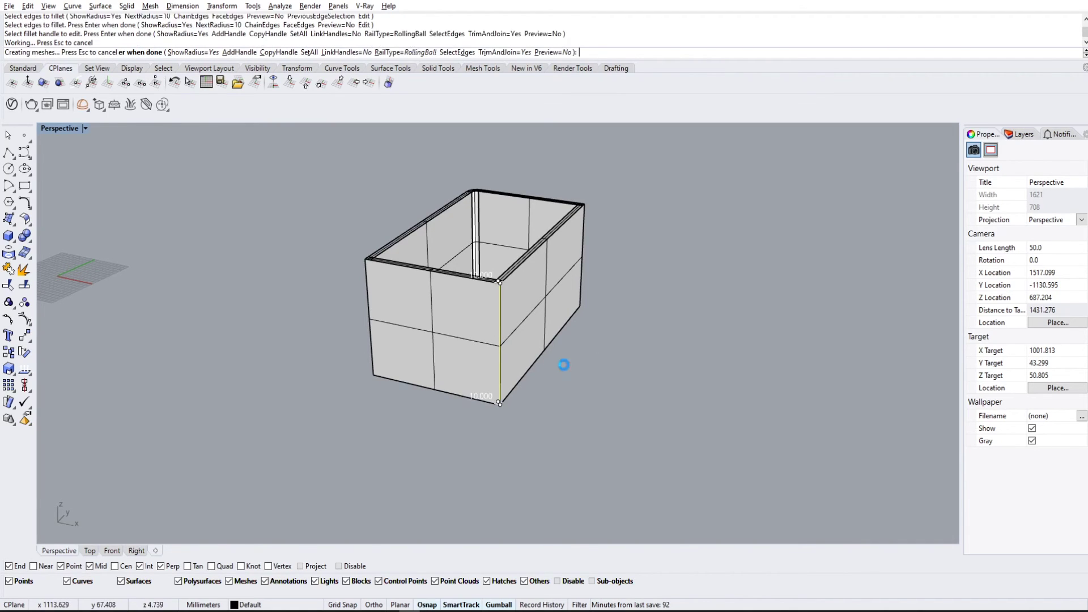
Step: Trim off the floor's corner sticking out beyond the new rounded edge, using the solid walls and the floor as cutting objects
{"action": "right_click_drag", "start_coordinate": [569, 354], "coordinate": [626, 342]}
{"action": "scroll", "coordinate": [597, 323], "scroll_direction": "up", "scroll_amount": 14}
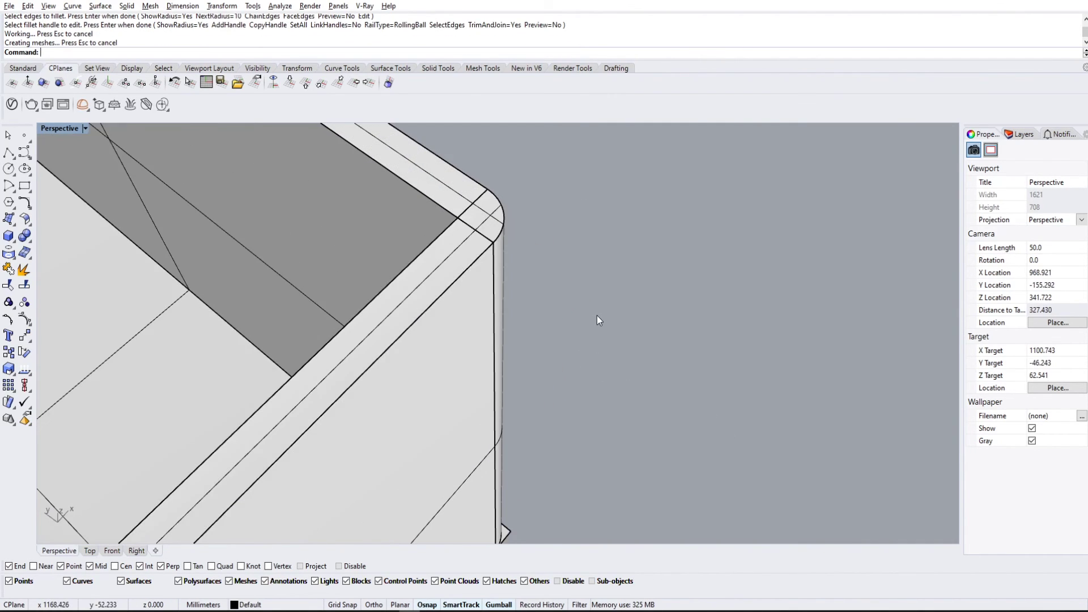
{"action": "right_click_drag", "start_coordinate": [519, 243], "coordinate": [445, 206]}
{"action": "scroll", "coordinate": [467, 308], "scroll_direction": "down", "scroll_amount": 8}
{"action": "right_click_drag", "start_coordinate": [466, 308], "coordinate": [492, 299], "text": "shift"}
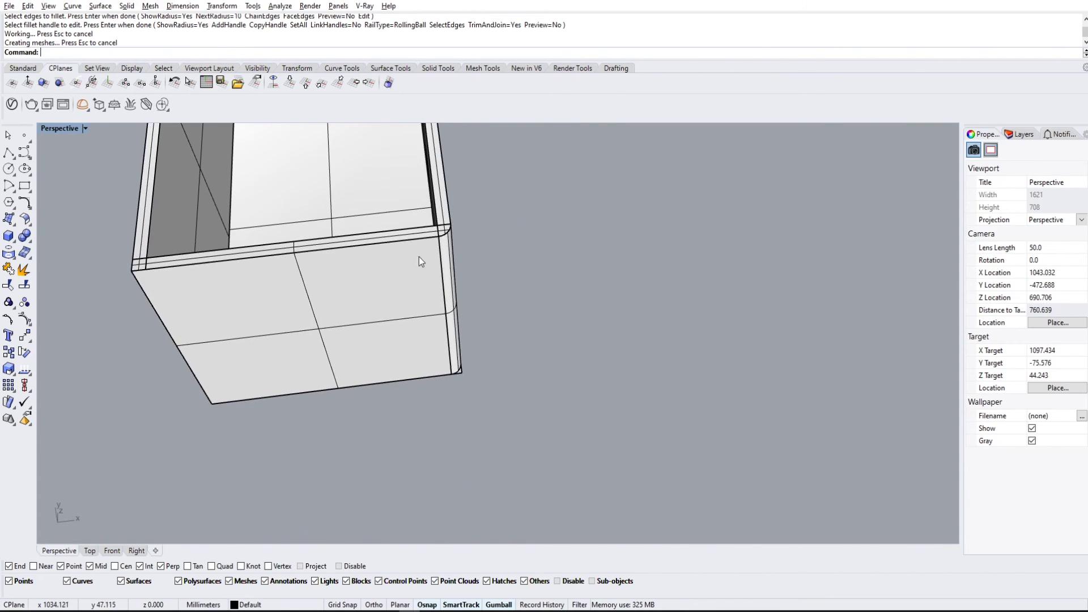
{"action": "left_click", "coordinate": [334, 190]}
{"action": "left_click", "coordinate": [419, 280], "text": "shift"}
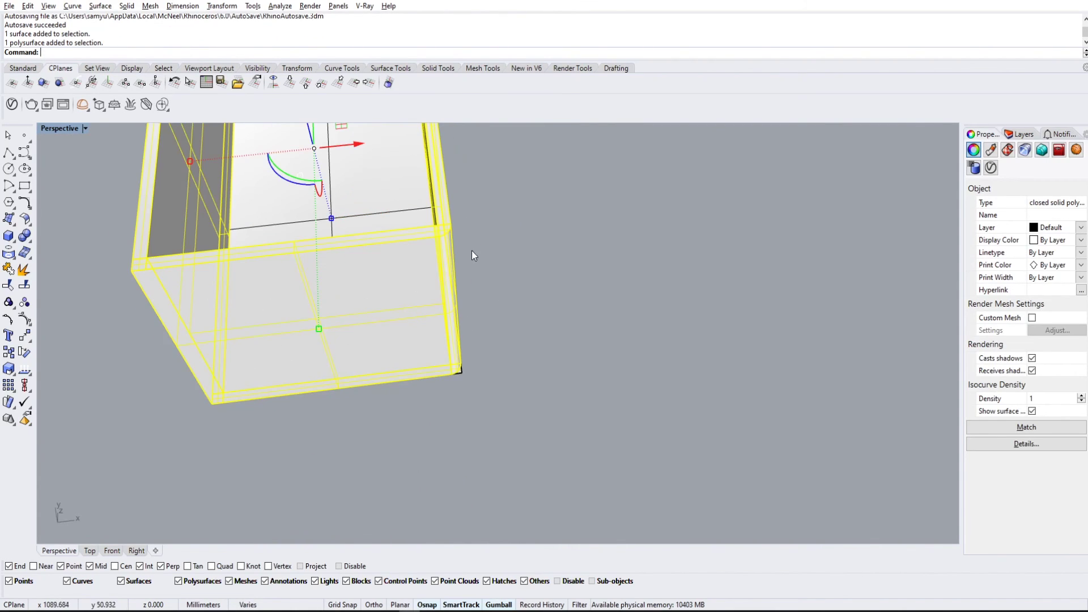
{"action": "left_click", "coordinate": [460, 358], "text": "shift"}
{"action": "scroll", "coordinate": [461, 358], "scroll_direction": "up", "scroll_amount": 7}
{"action": "type", "text": "Trim"}
{"action": "key", "text": "Return"}
{"action": "left_click", "coordinate": [460, 394]}
{"action": "key", "text": "Return"}
{"action": "scroll", "coordinate": [460, 394], "scroll_direction": "down", "scroll_amount": 5}
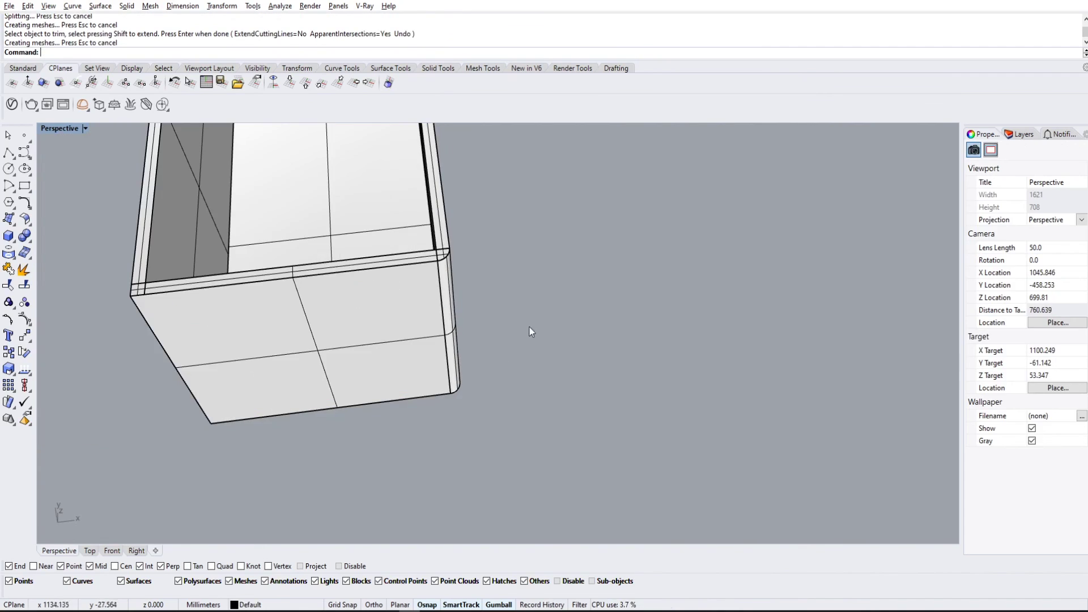
Step: Examine the rim and the inner side of the wall corner rounded with FilletEdge
{"action": "right_click_drag", "start_coordinate": [519, 270], "coordinate": [714, 358]}
{"action": "scroll", "coordinate": [616, 253], "scroll_direction": "up", "scroll_amount": 5}
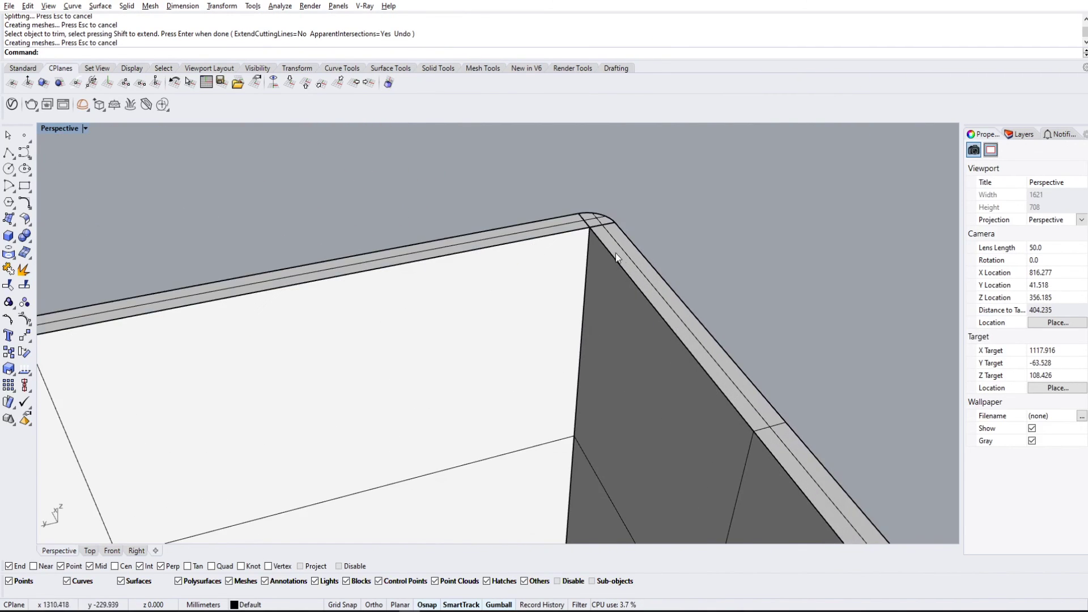
{"action": "right_click_drag", "start_coordinate": [597, 231], "coordinate": [550, 415]}
{"action": "scroll", "coordinate": [326, 265], "scroll_direction": "down", "scroll_amount": 10}
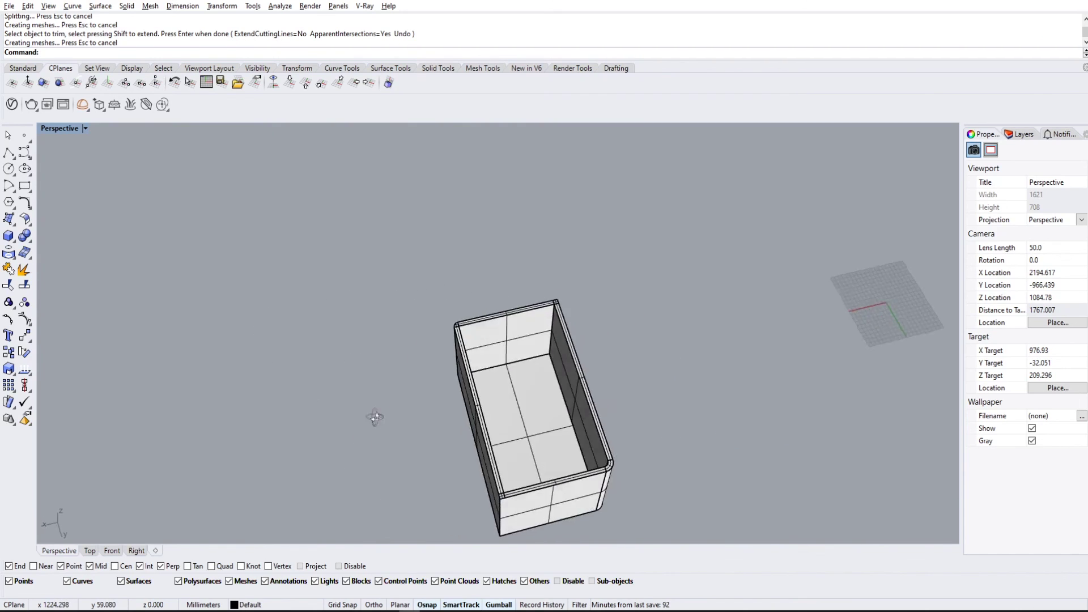